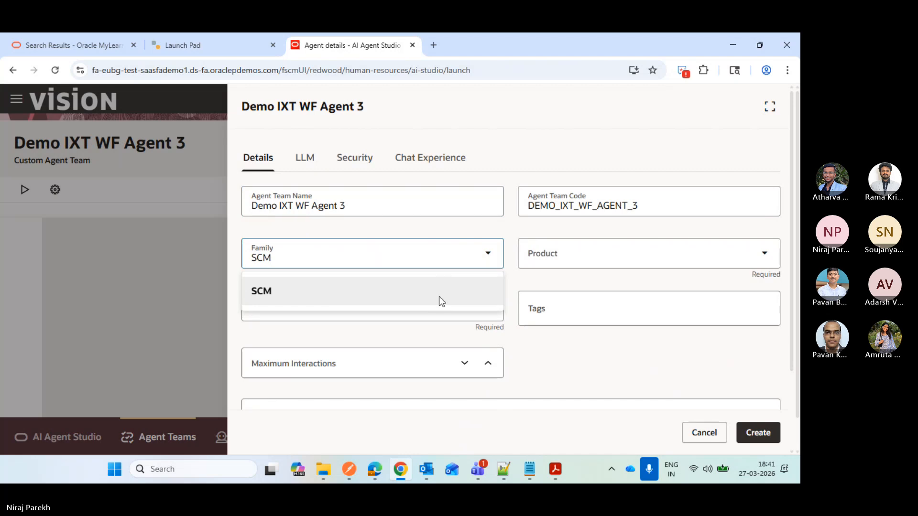
- Set the agent team's family to SCM, its product to Product Management and its type to Workflow
left_click(439, 297)
left_click(550, 257)
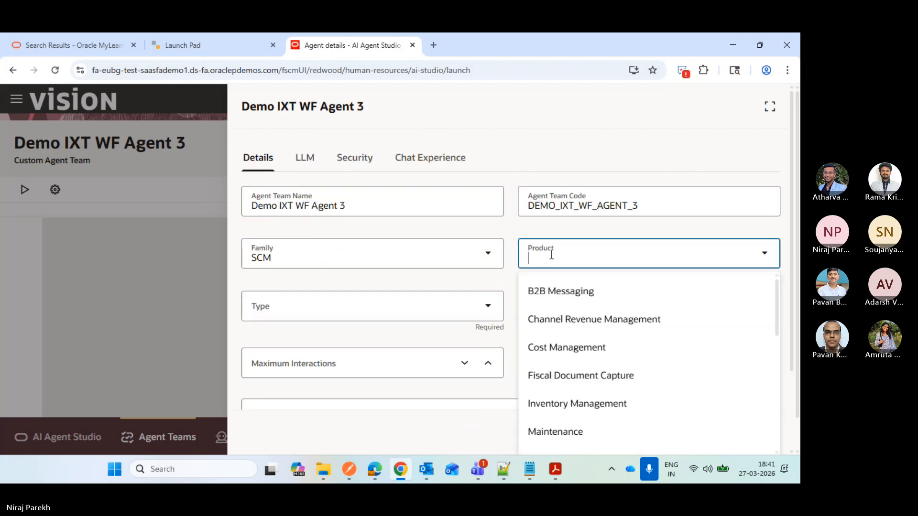
type("Pro")
left_click(557, 290)
left_click(419, 304)
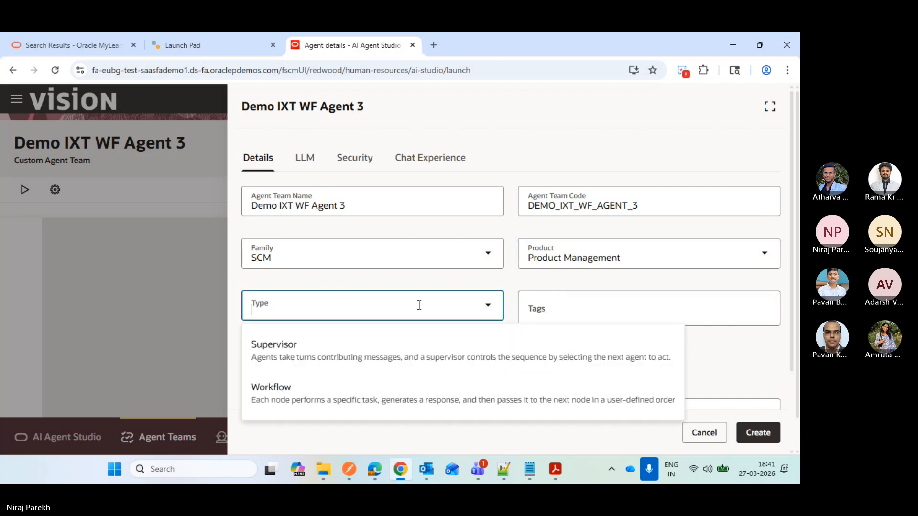
left_click(410, 385)
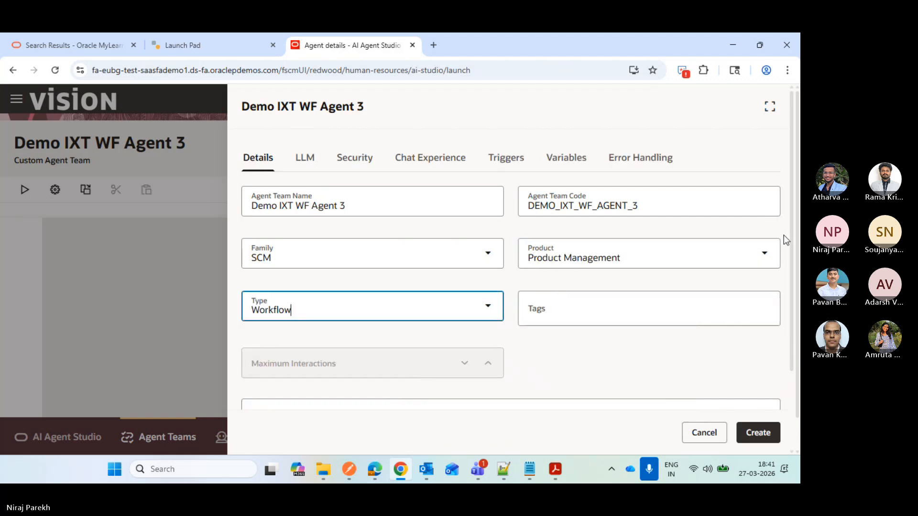
- Enter the description "Test" and create the agent team
scroll(533, 404, "down", 1)
left_click(532, 403)
type("Te")
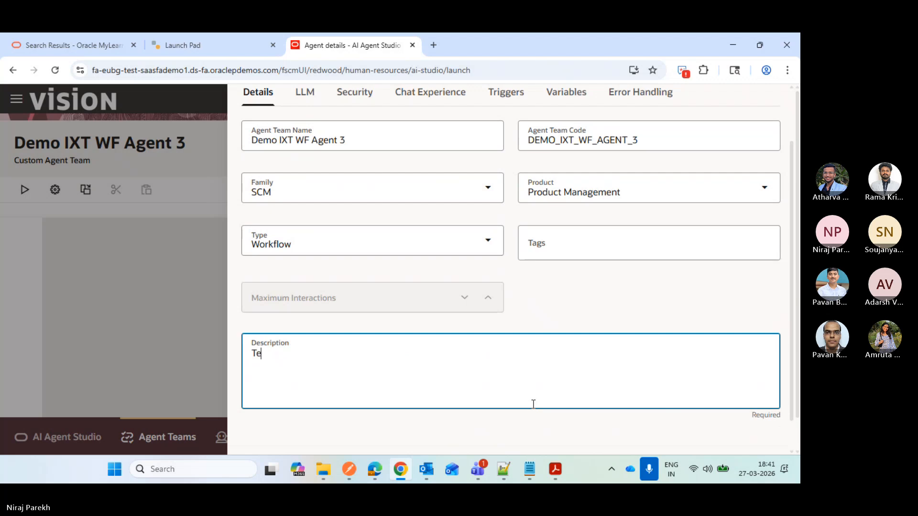
type("st")
left_click(785, 437)
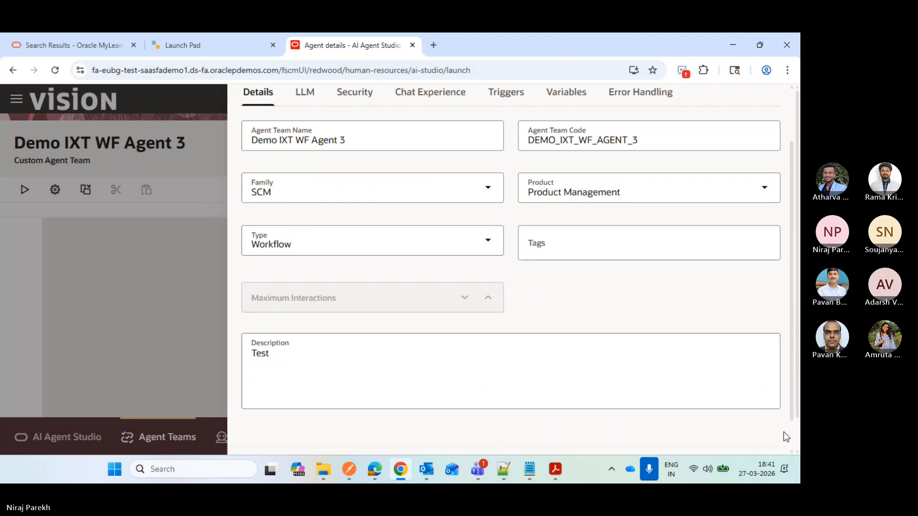
right_click(789, 433)
left_click(792, 431)
scroll(792, 432, "down", 1)
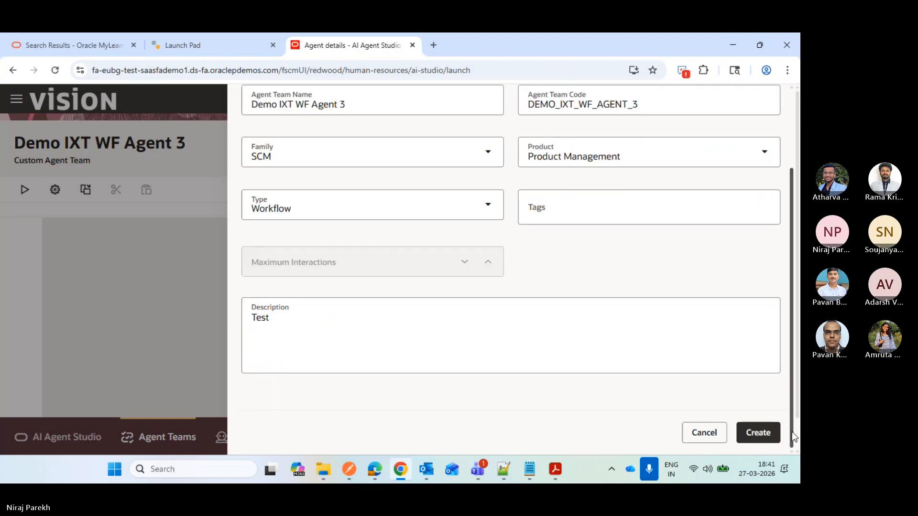
left_click(759, 433)
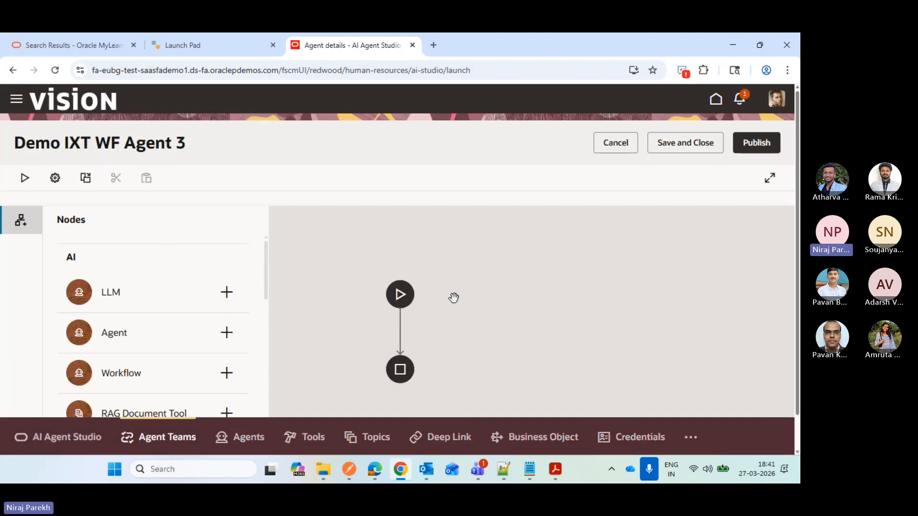
- Insert a RAG Document Tool node between the workflow's start and end nodes and name it "Test RAG 1"
left_click_drag(266, 275, 270, 308)
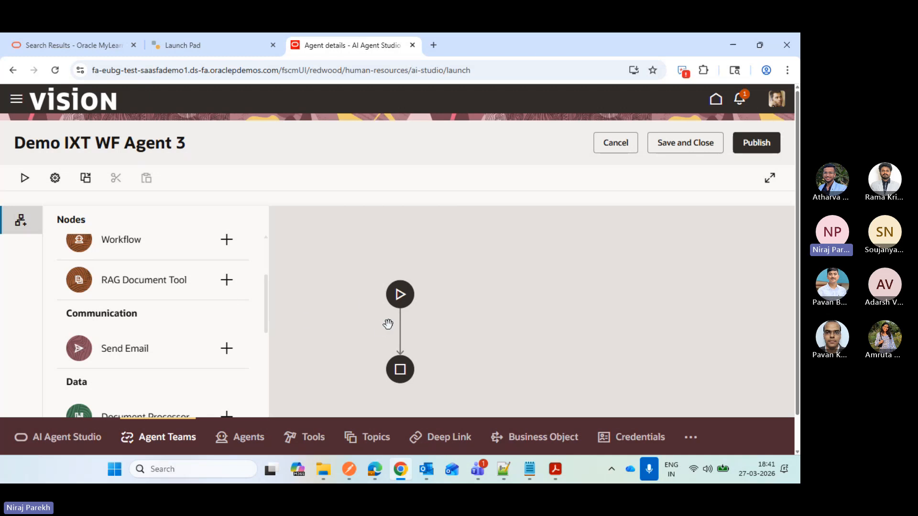
mouse_move(399, 329)
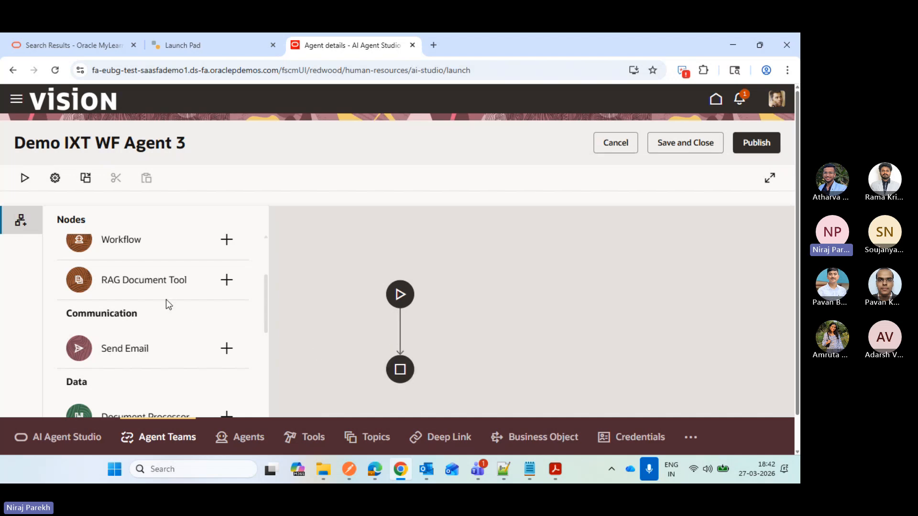
left_click(399, 330)
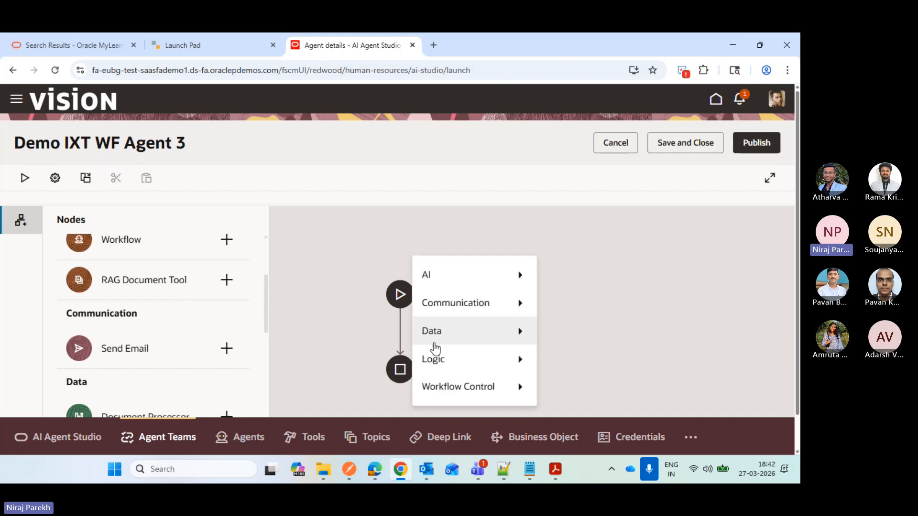
mouse_move(482, 274)
left_click(584, 354)
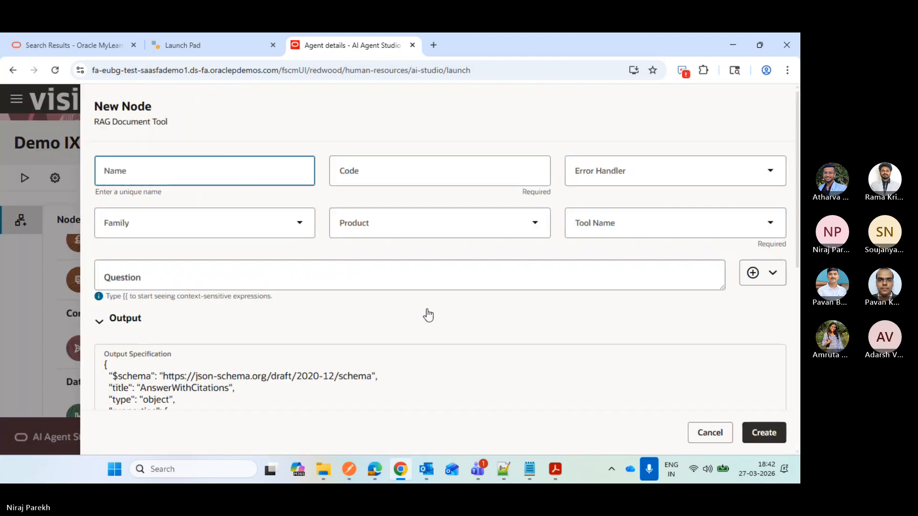
left_click(215, 178)
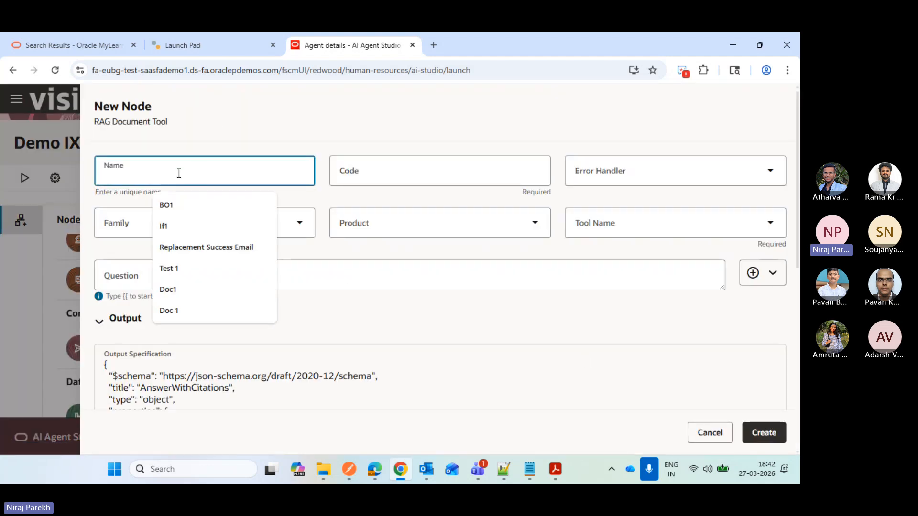
type("Test")
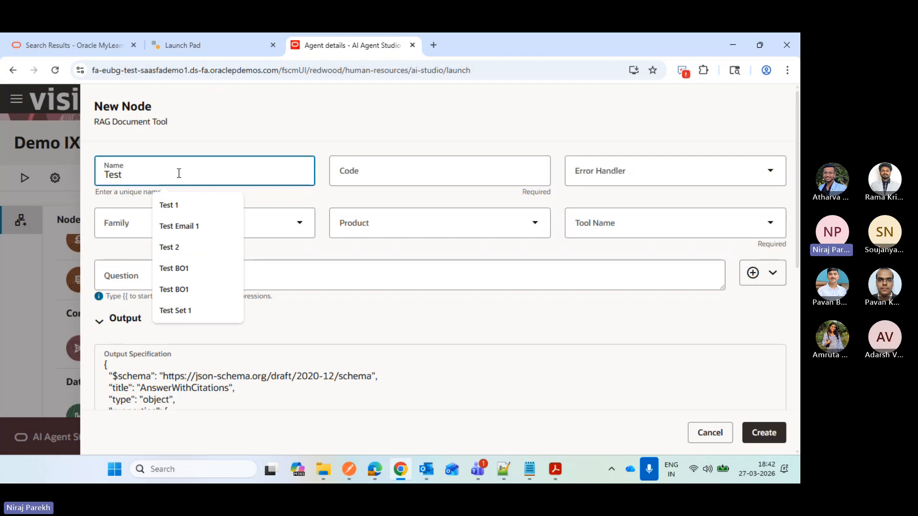
type(" RAG 1")
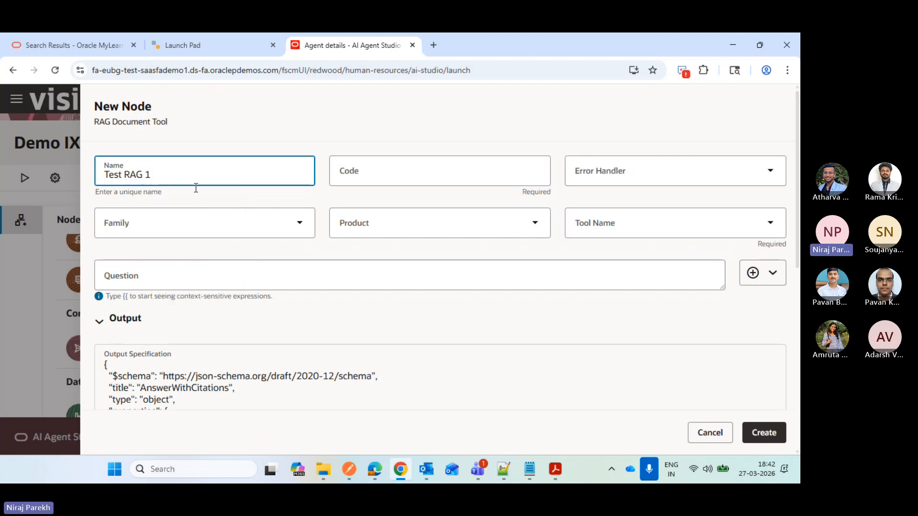
left_click(196, 189)
- Set the node's family to SCM, product to Product Management and tool to Workflow Policy Document DSHRZ
left_click(248, 234)
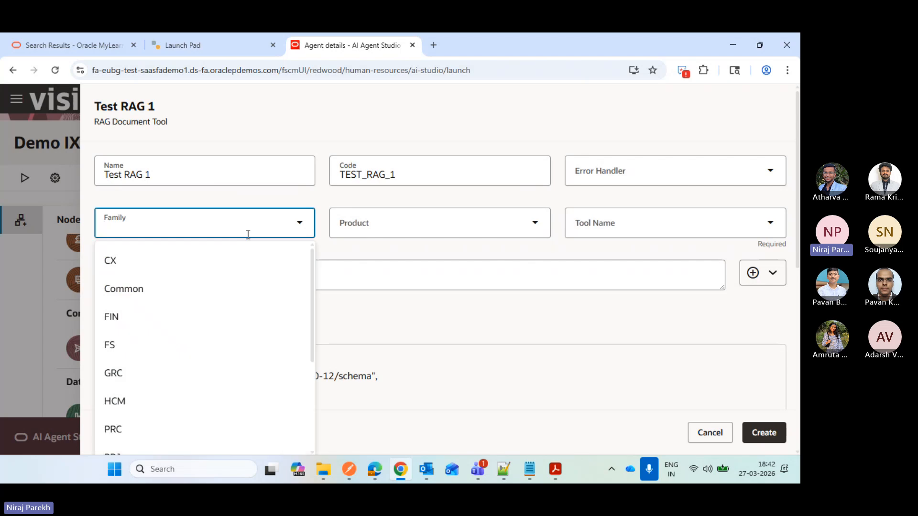
type("SCM")
left_click(254, 258)
left_click(379, 228)
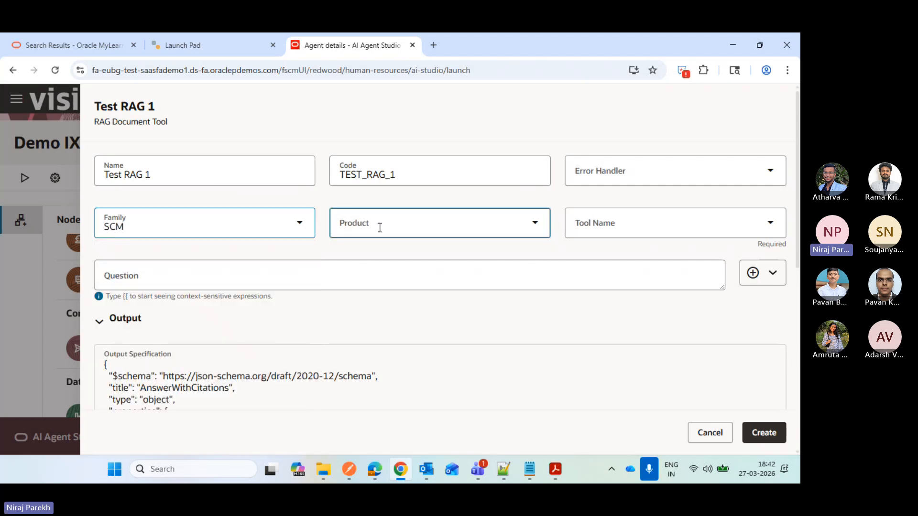
type("Pro")
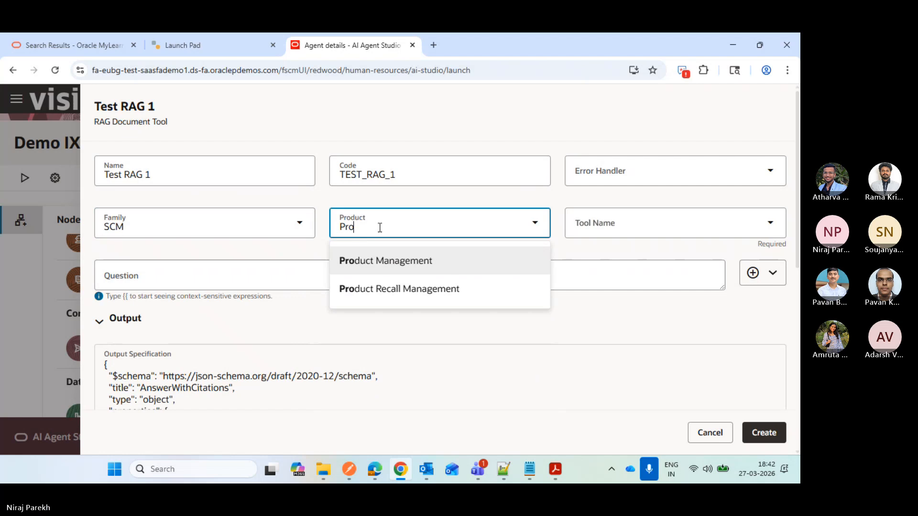
left_click(391, 263)
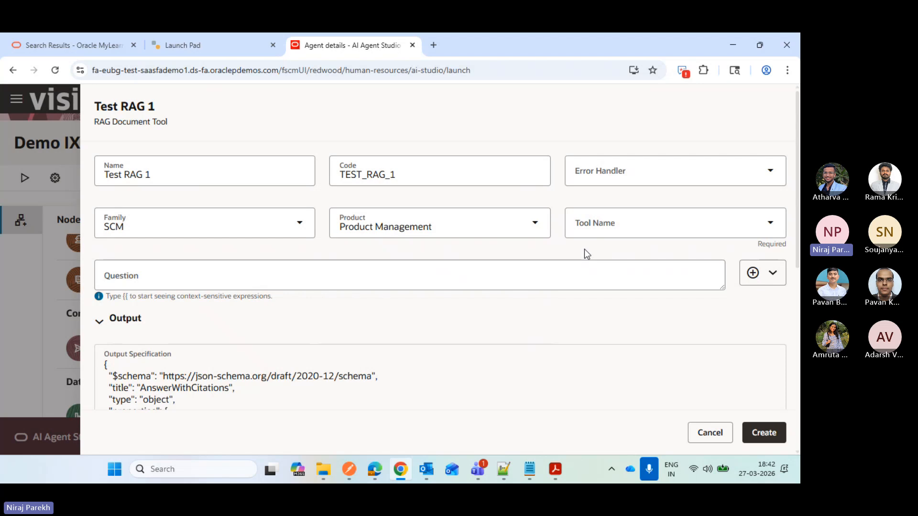
left_click(612, 226)
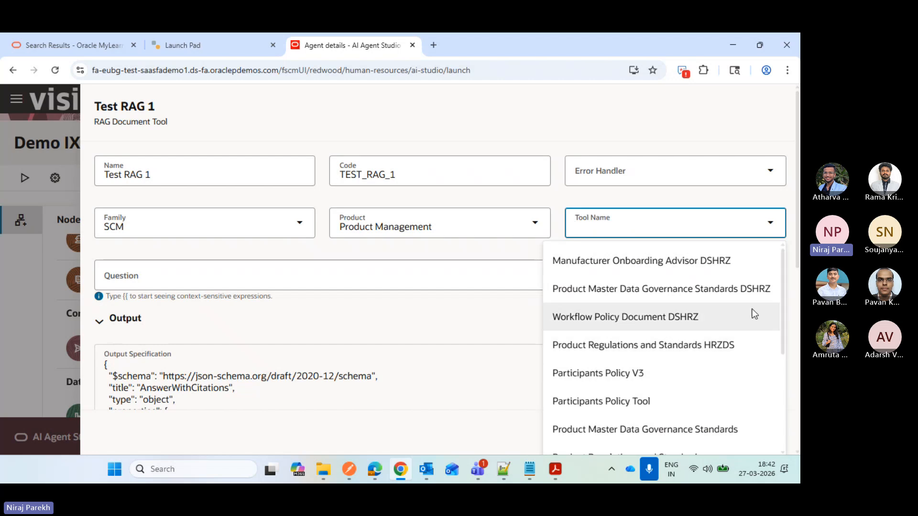
left_click(707, 327)
- Enter "Hi" as the RAG node's question and create the node
left_click(319, 279)
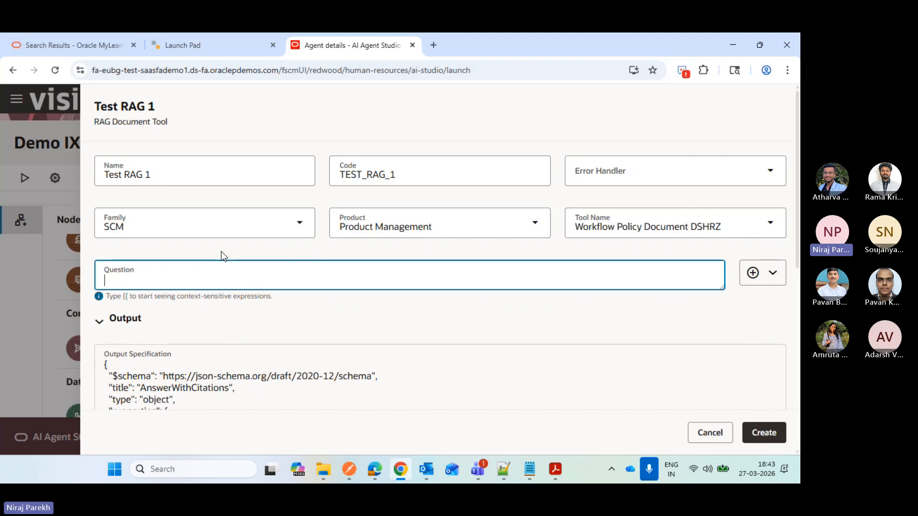
left_click(334, 246)
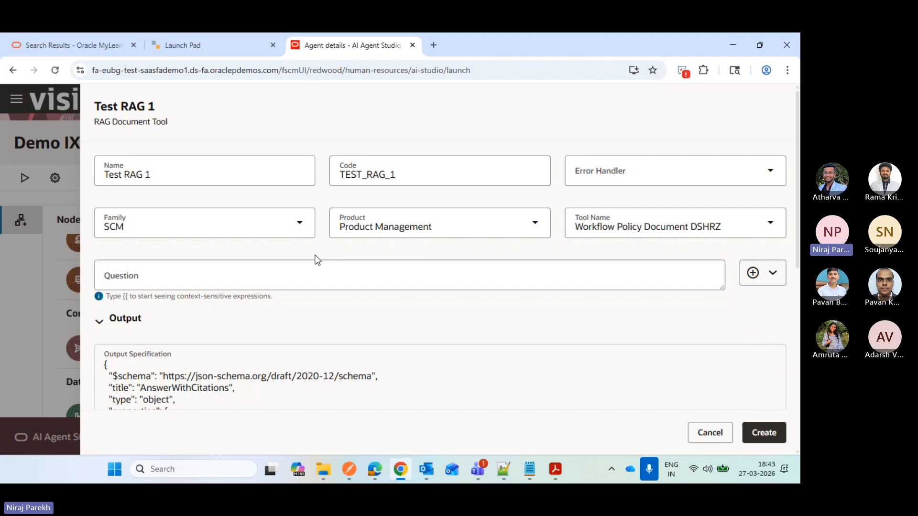
left_click(314, 273)
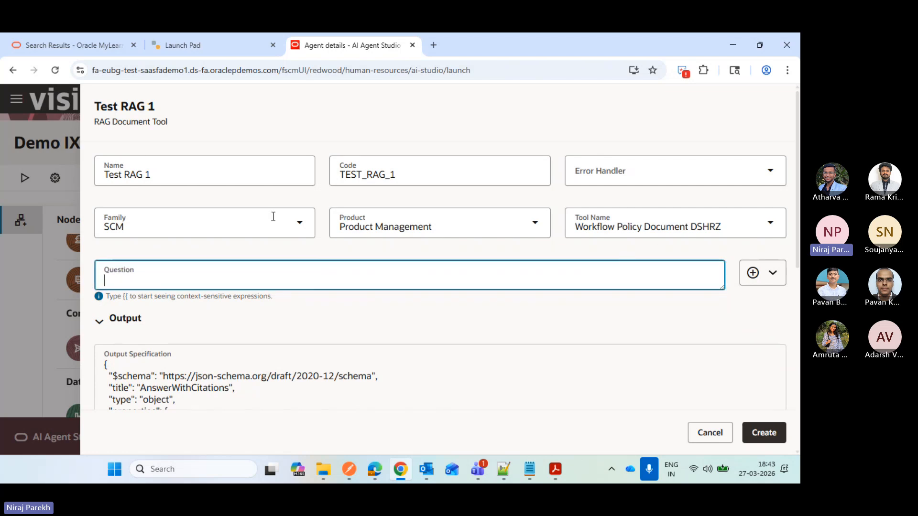
left_click(304, 258)
left_click(264, 276)
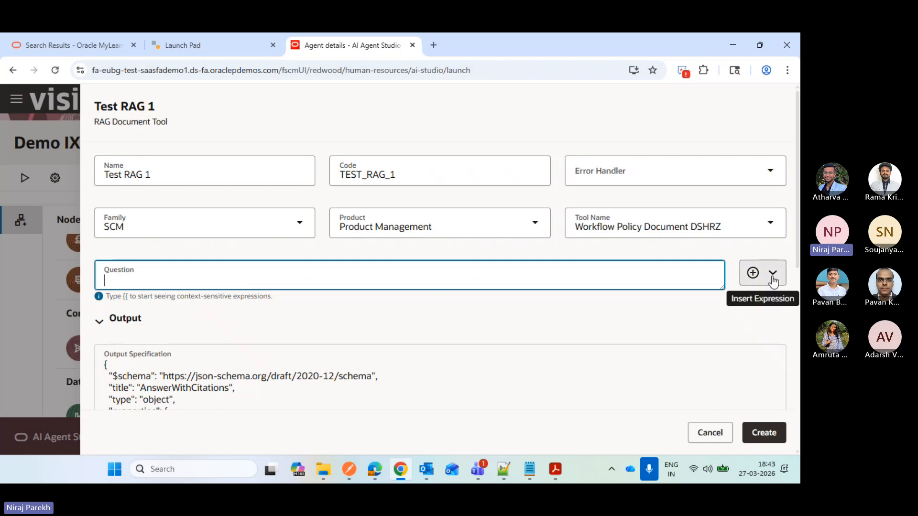
left_click(764, 433)
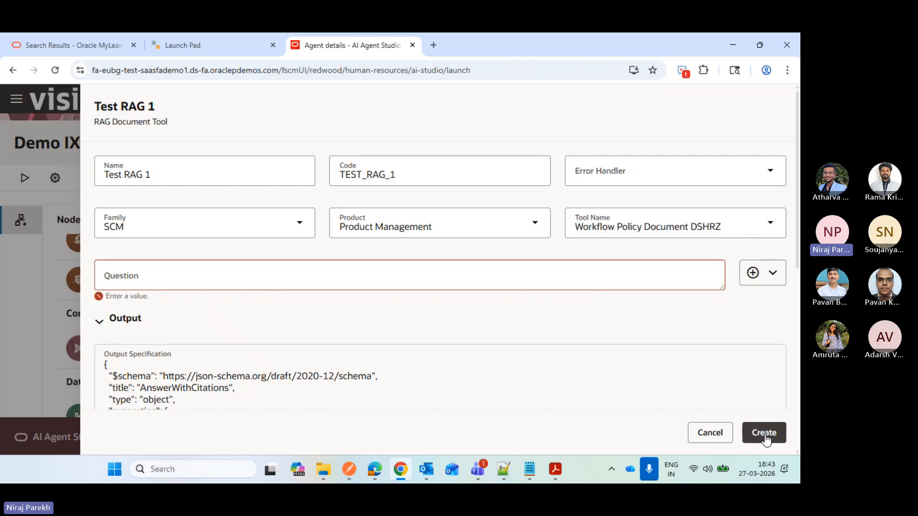
left_click(392, 277)
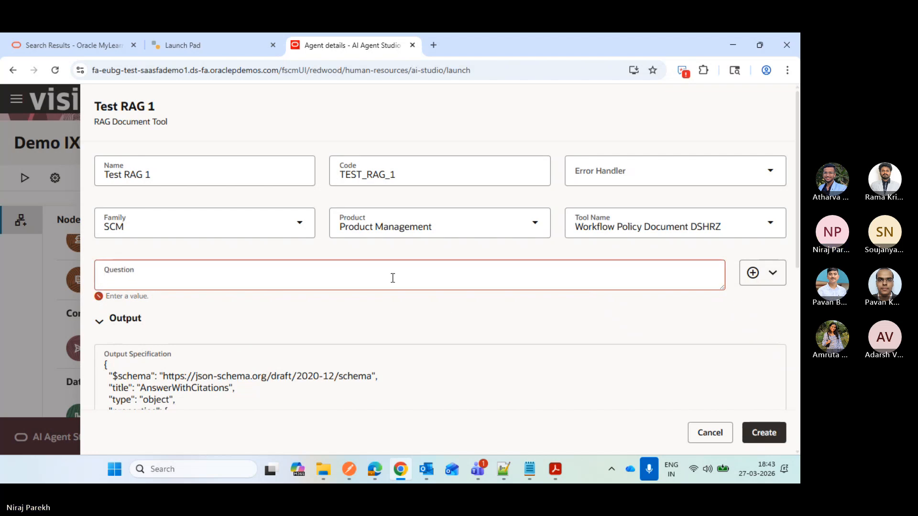
type("Hi")
left_click(764, 432)
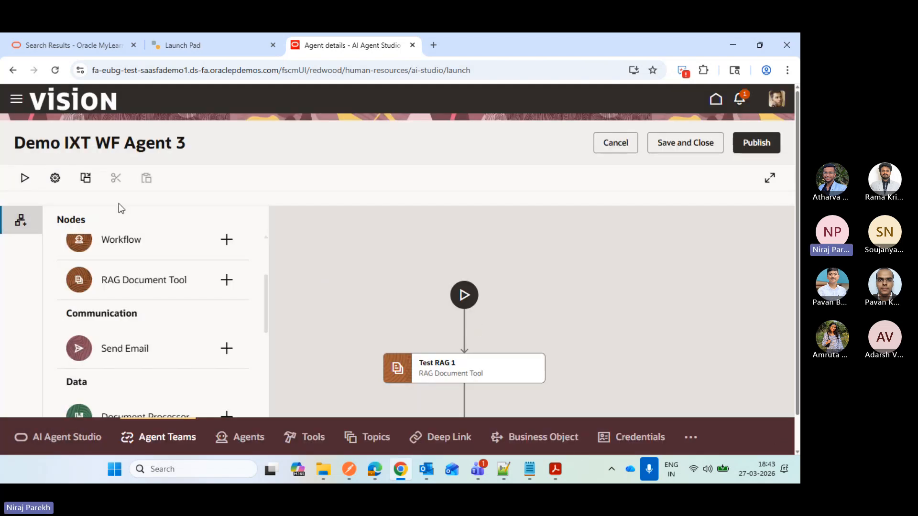
- Start a new webhook entry in the agent team's trigger settings and name it "AskedQuestion"
left_click(55, 177)
left_click(509, 159)
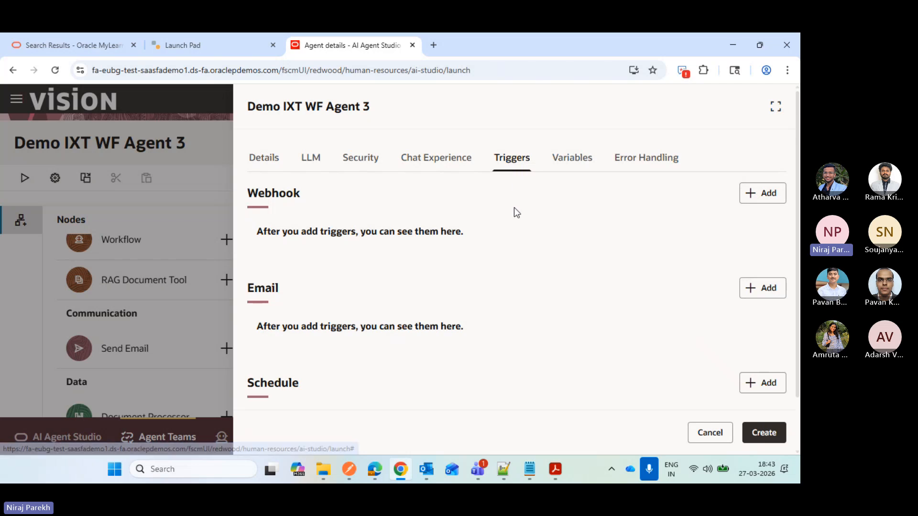
left_click(762, 193)
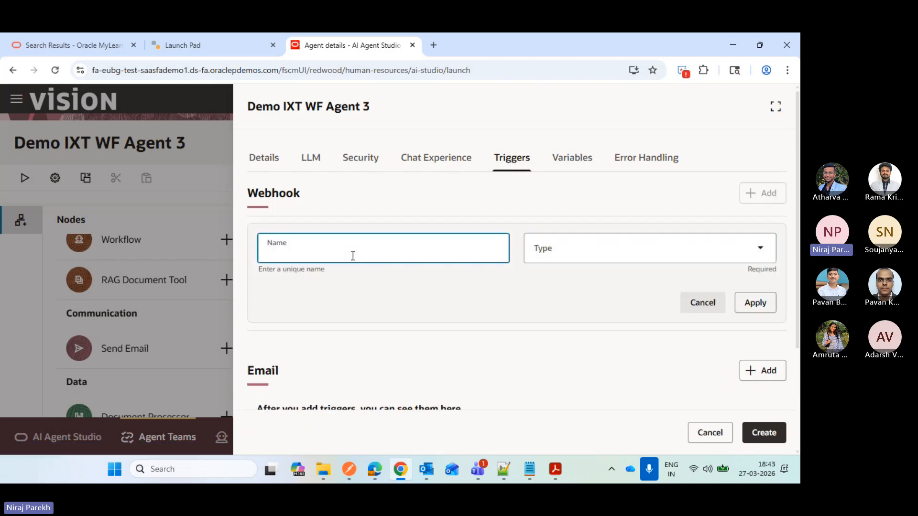
left_click(352, 254)
type("Asked")
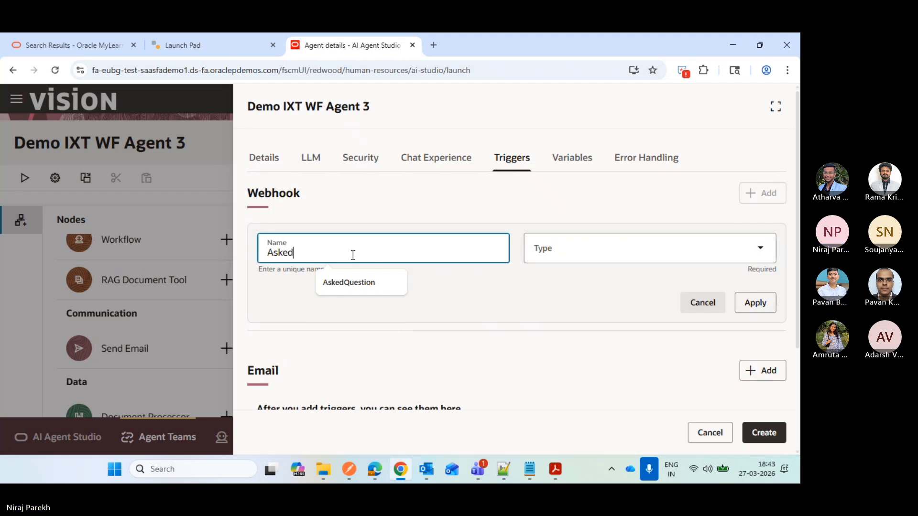
type("Quation")
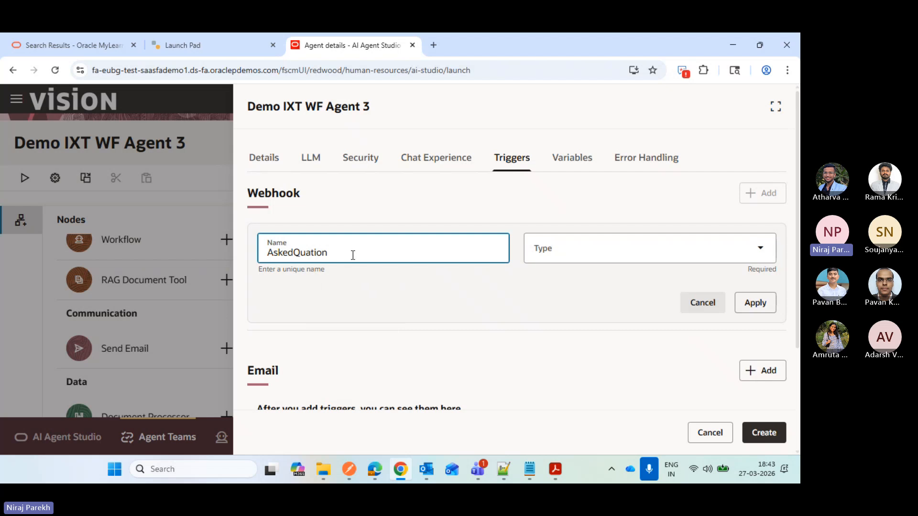
left_click(334, 272)
left_click(308, 252)
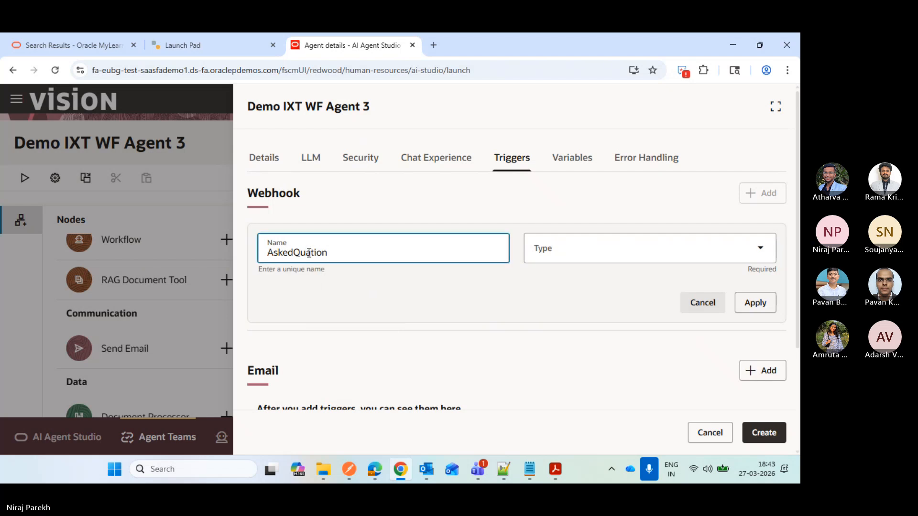
key("Delete")
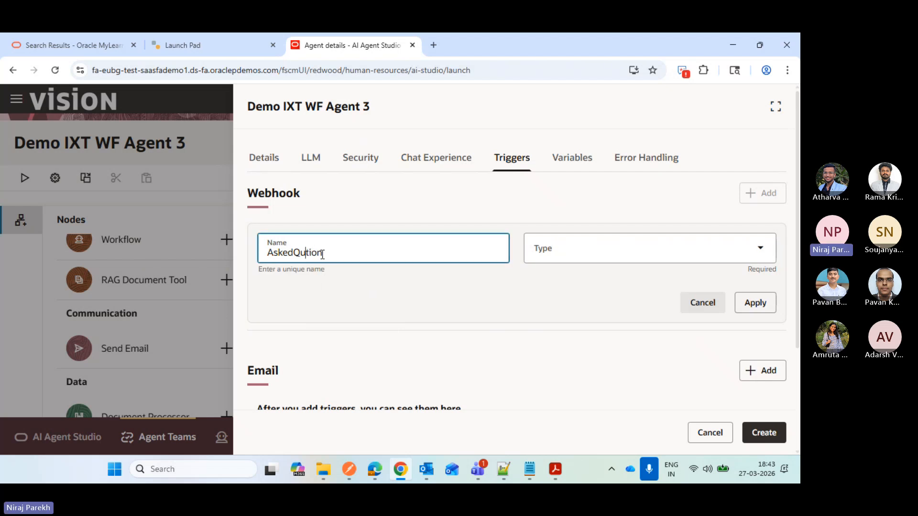
type("es")
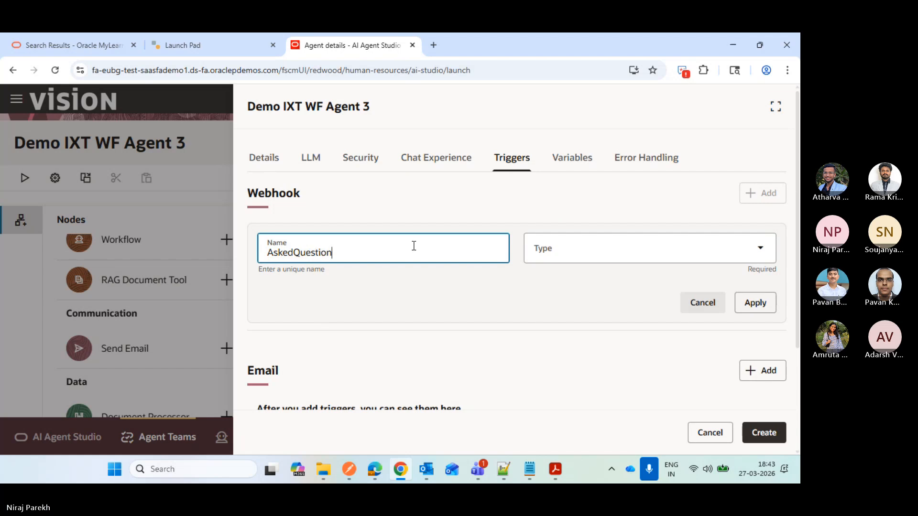
- Set the AskedQuestion webhook entry's type to String and apply it
left_click(558, 255)
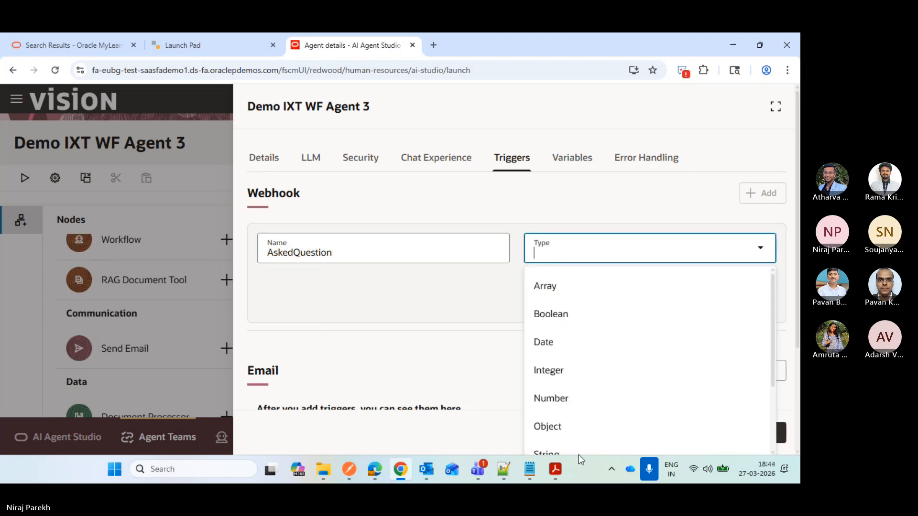
left_click(580, 455)
left_click(758, 309)
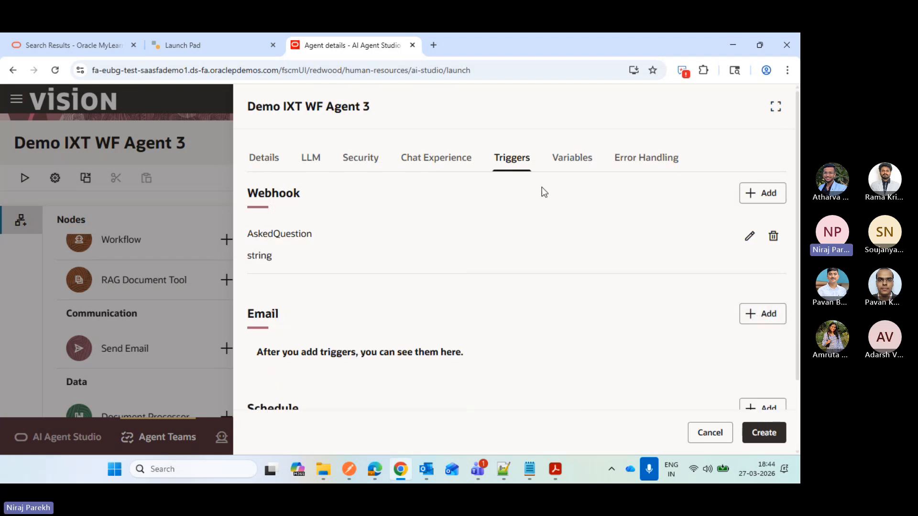
- Start a new variable in the agent team's settings and name it "AskedQuestion"
left_click(587, 154)
left_click(767, 196)
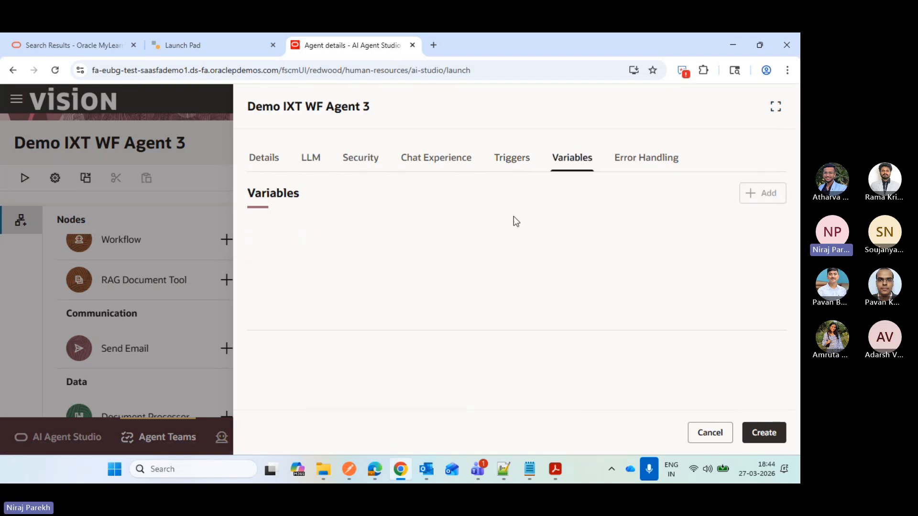
left_click(340, 251)
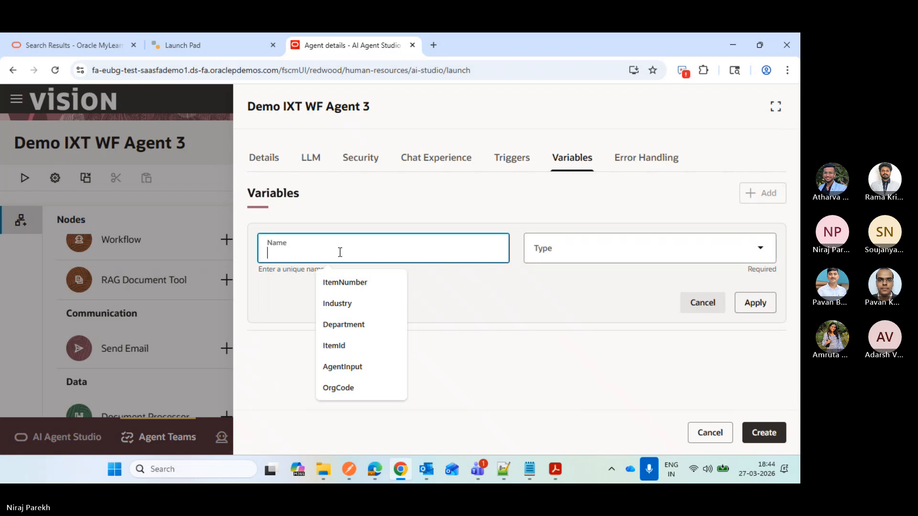
type("Asked")
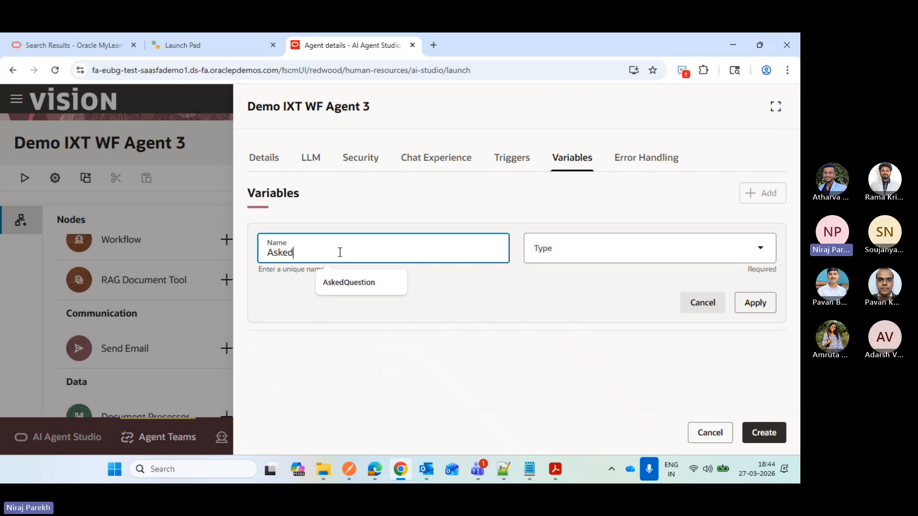
type("Questions")
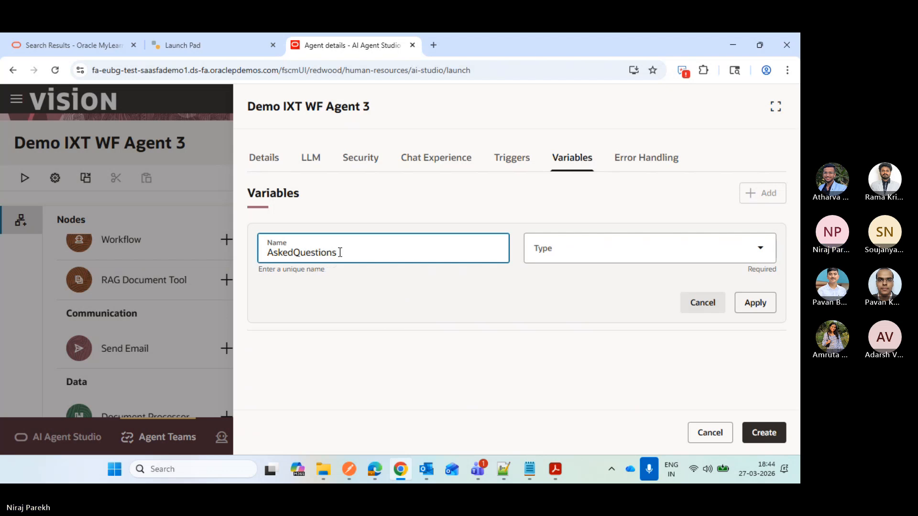
left_click(591, 254)
left_click(402, 260)
key("BackSpace")
- Set the AskedQuestion variable's type to String, apply it and save the agent team settings
left_click(543, 256)
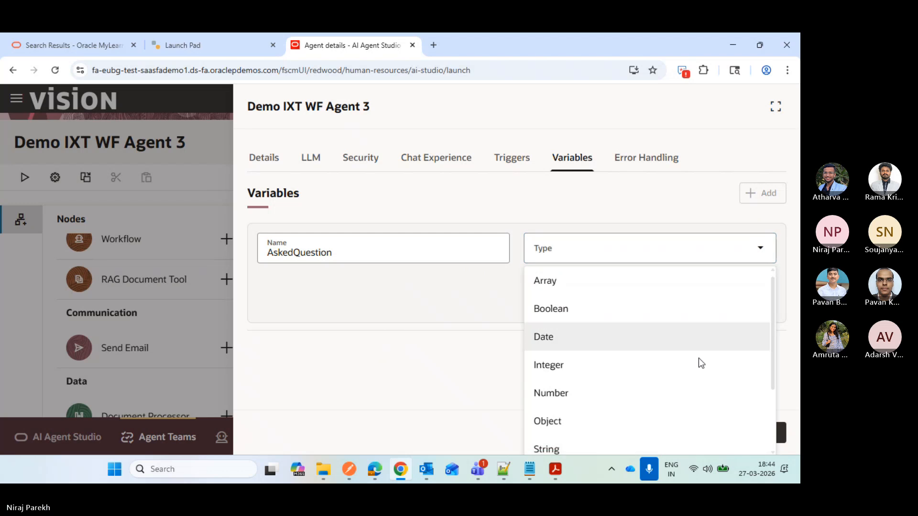
left_click(626, 448)
left_click(753, 302)
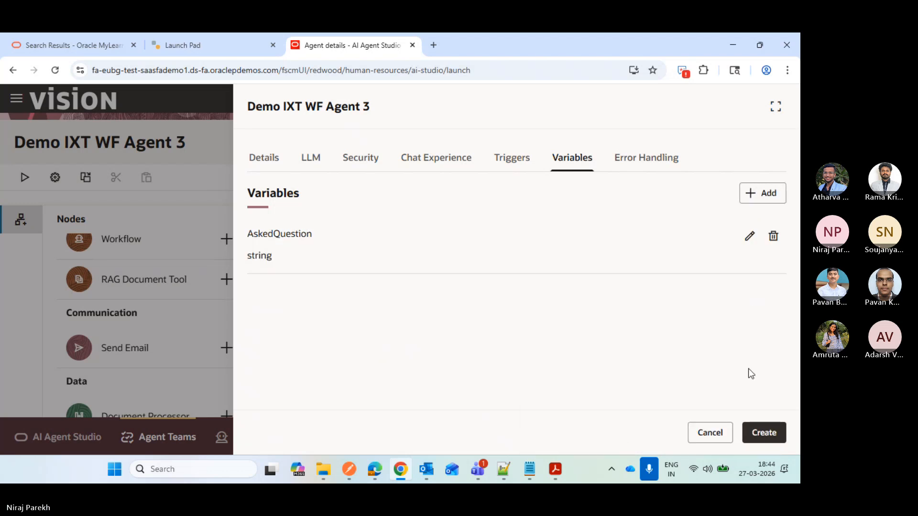
left_click(760, 433)
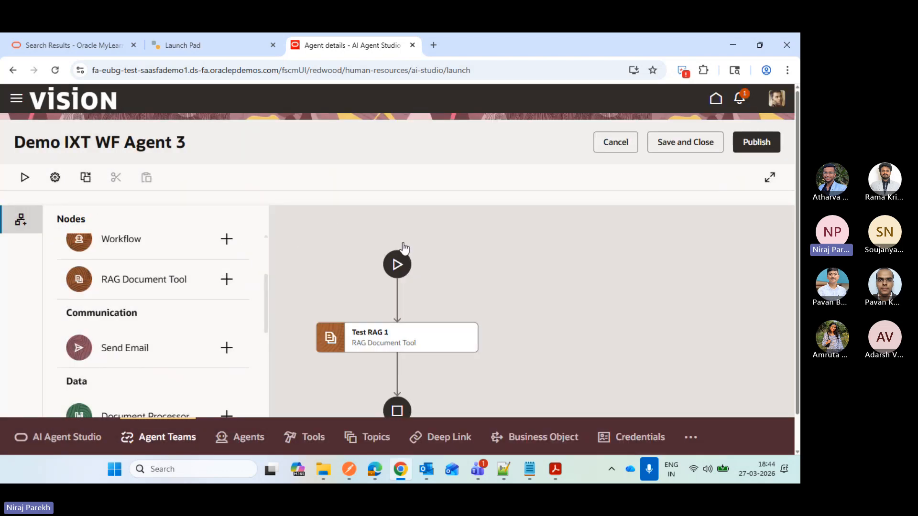
- Edit the Test RAG 1 node and replace its question with the context expression for the REST trigger input AskedQuestion
left_click_drag(345, 277, 354, 232)
left_click(476, 301)
left_click(502, 322)
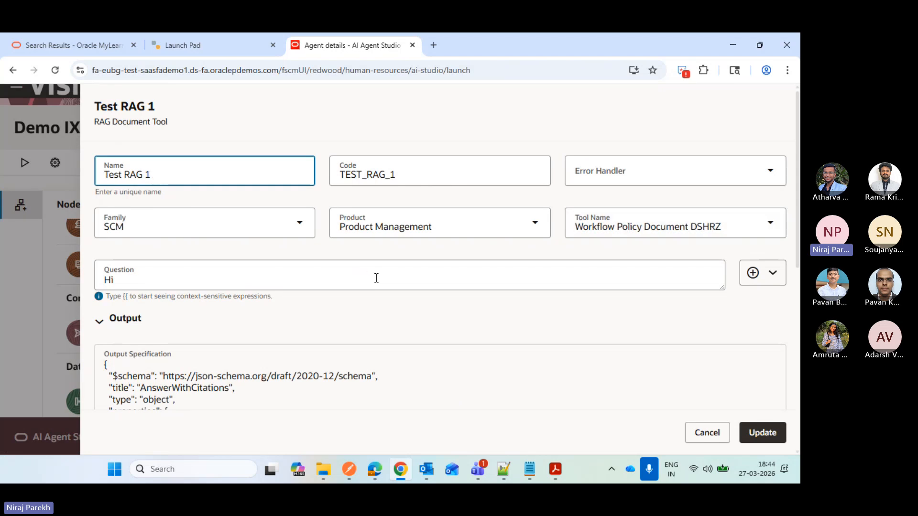
left_click(376, 278)
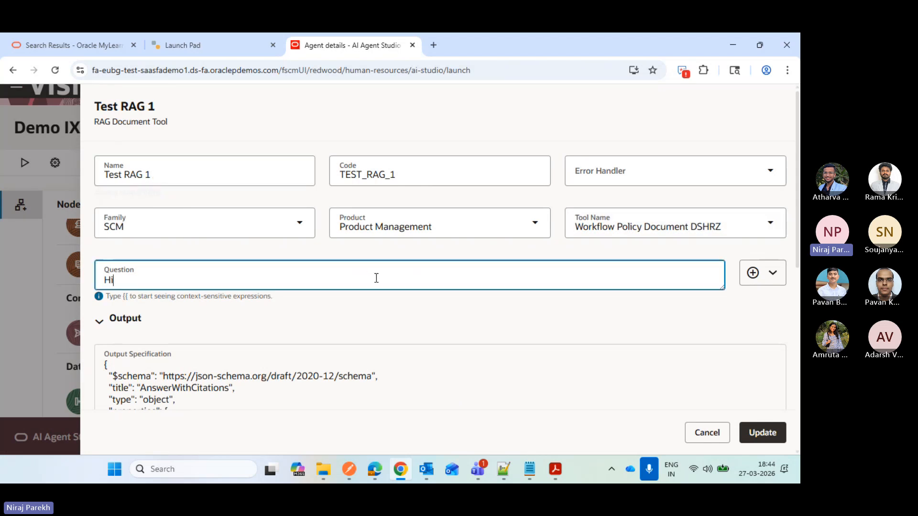
key("BackSpace")
key("BackSpace")
left_click(773, 273)
mouse_move(762, 315)
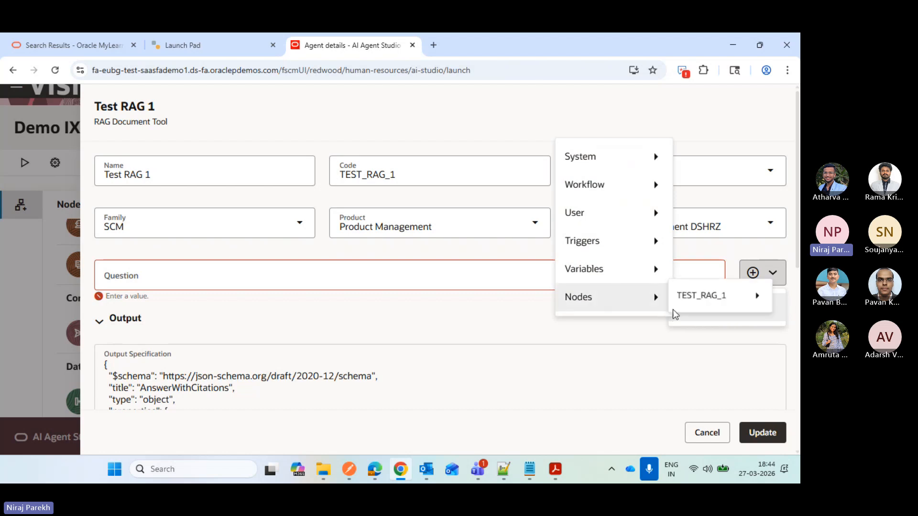
mouse_move(656, 242)
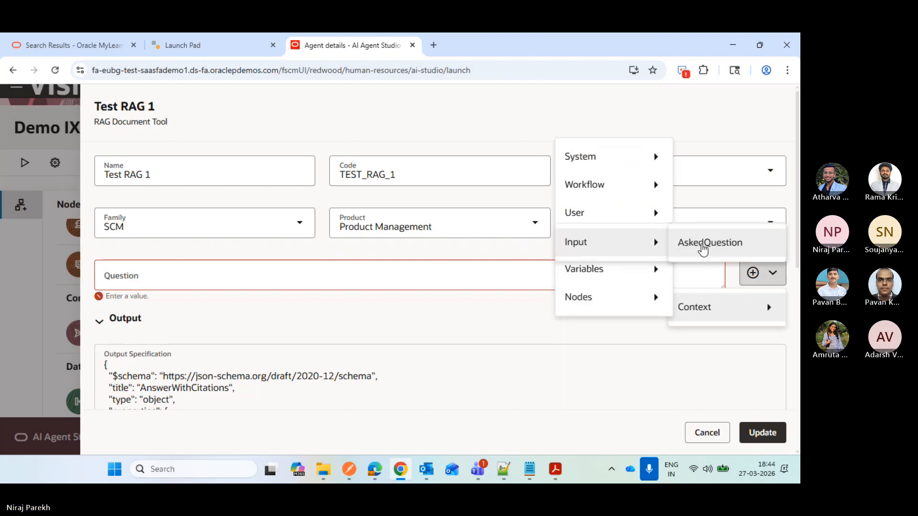
left_click(703, 244)
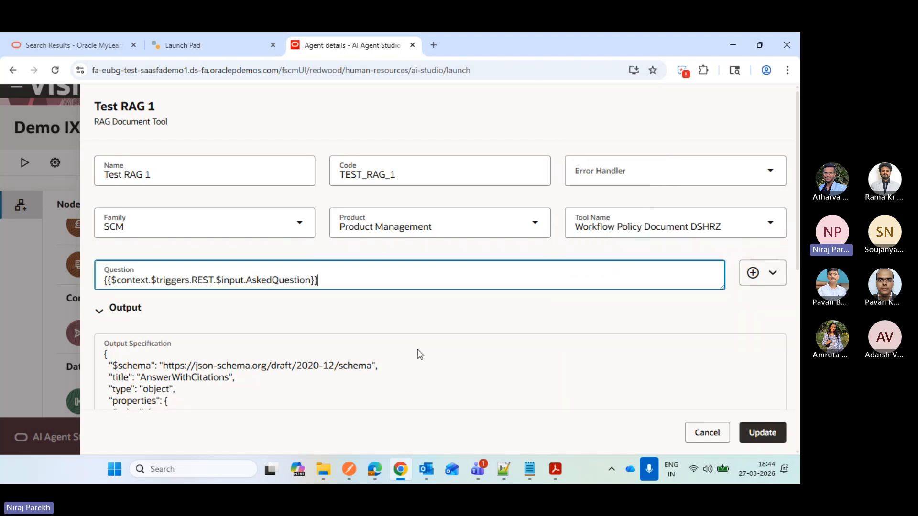
- Review the Test RAG 1 node's output specification and update the node
left_click(263, 293)
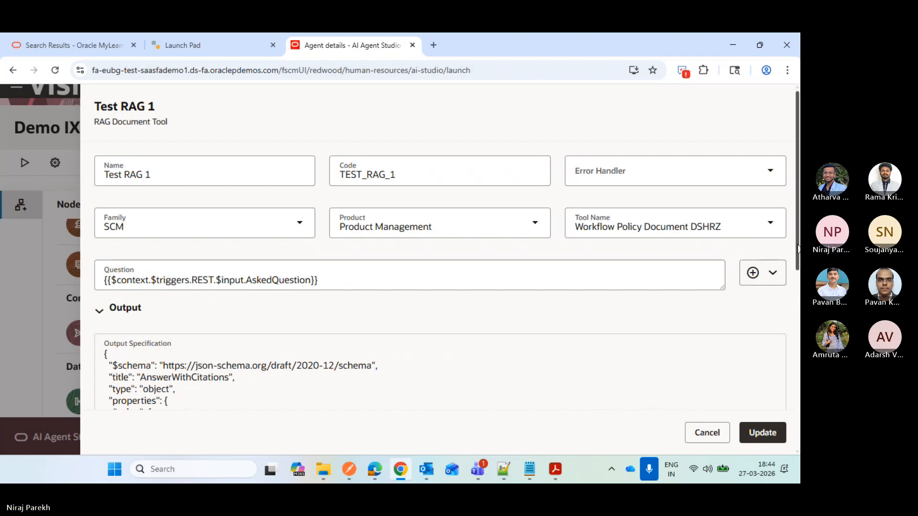
mouse_move(798, 248)
left_mouse_down()
mouse_move(797, 365)
mouse_move(799, 258)
left_mouse_up()
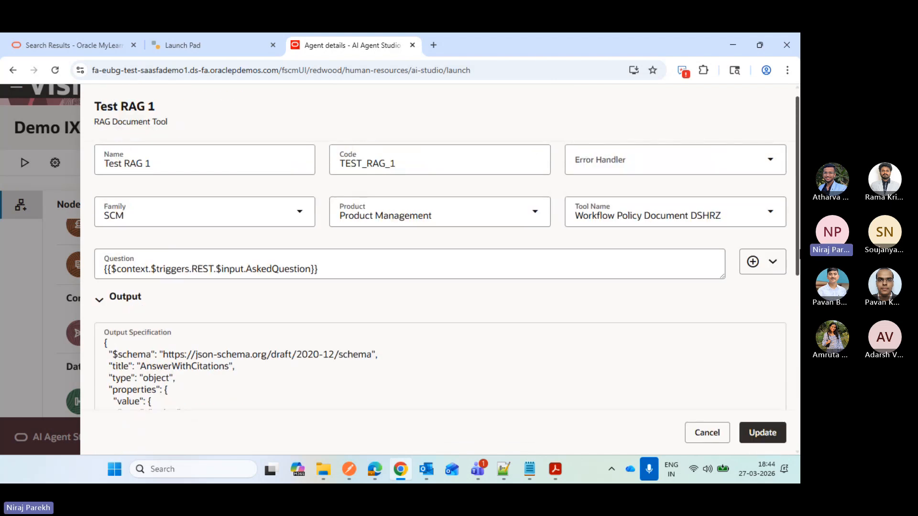
scroll(519, 215, "down", 3)
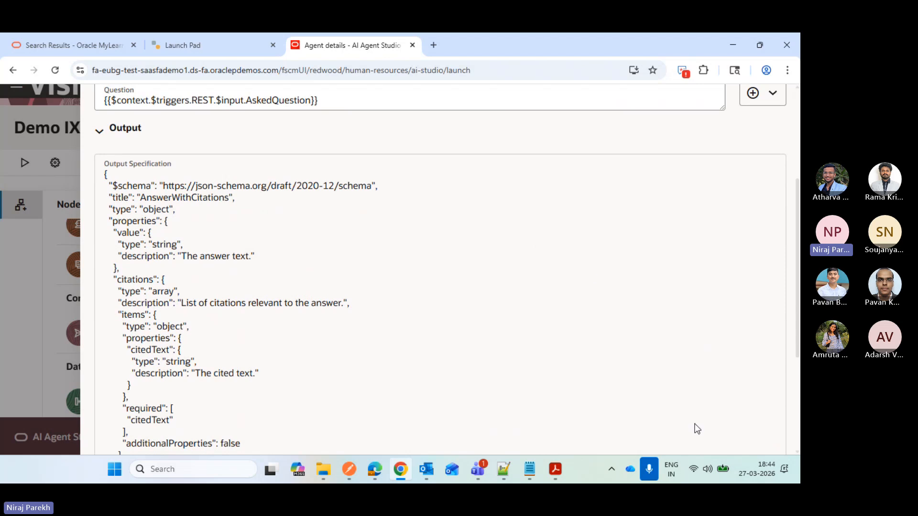
left_click_drag(798, 265, 793, 200)
left_click(767, 442)
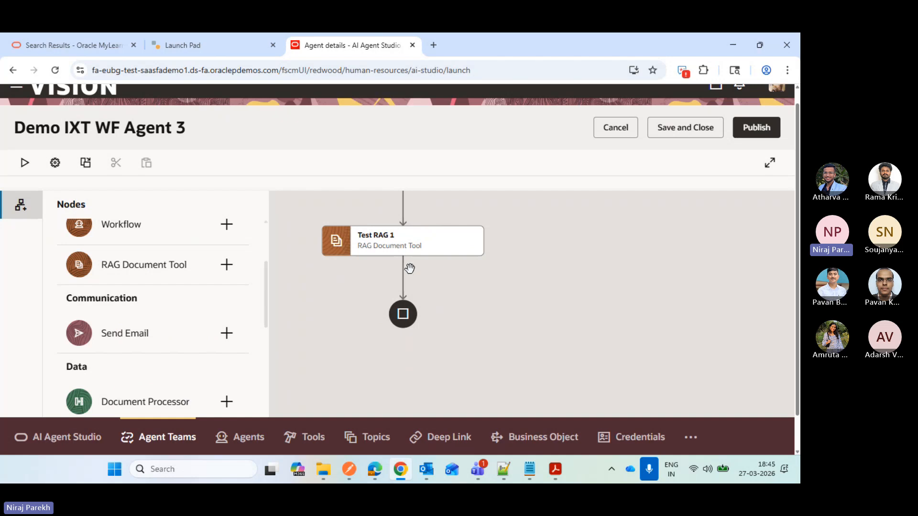
- Add an LLM node directly after Test RAG 1 in the workflow and name it "Test LLM 1"
left_click_drag(459, 269, 465, 314)
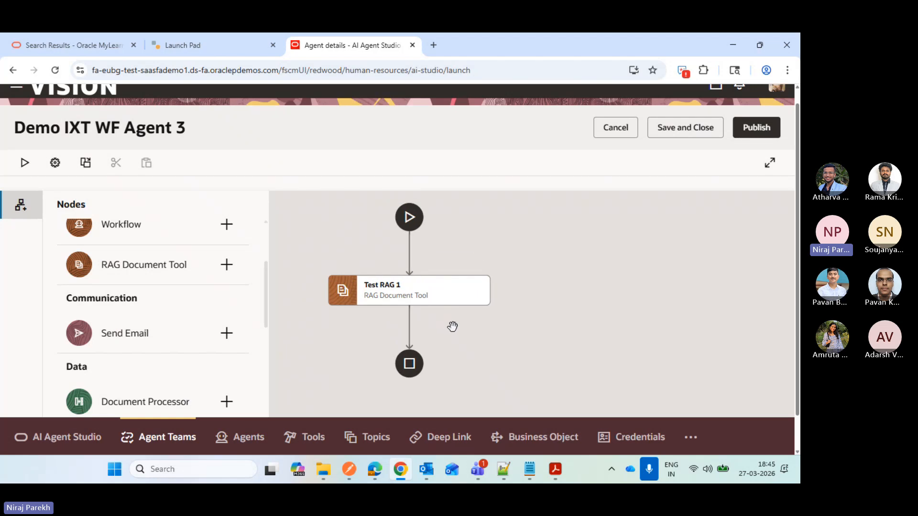
mouse_move(409, 328)
left_click(409, 327)
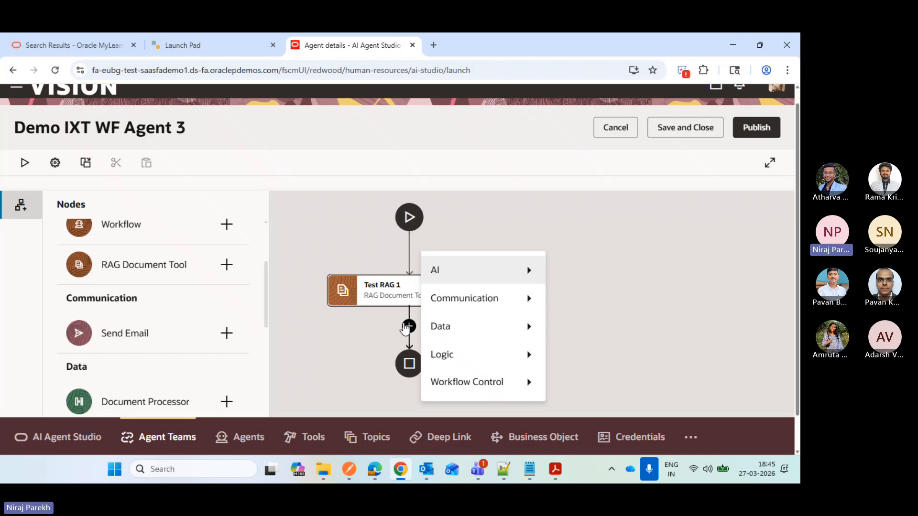
mouse_move(442, 320)
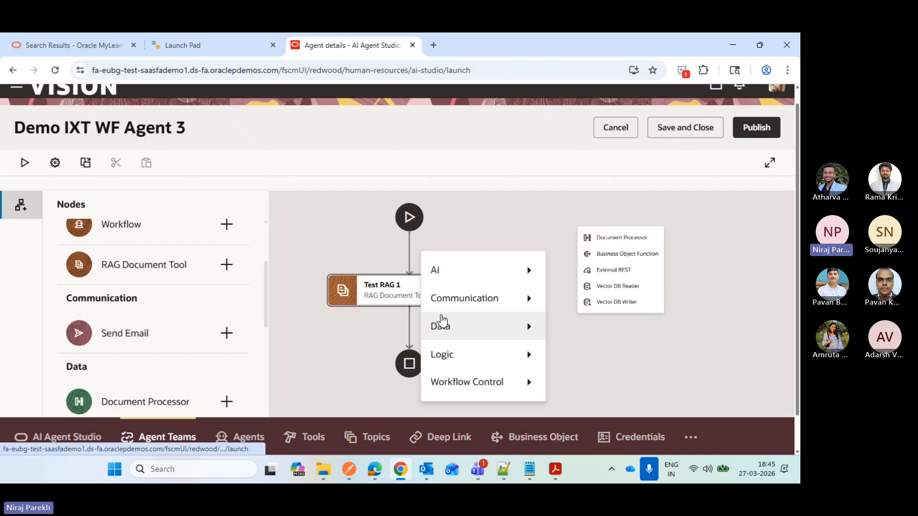
mouse_move(468, 270)
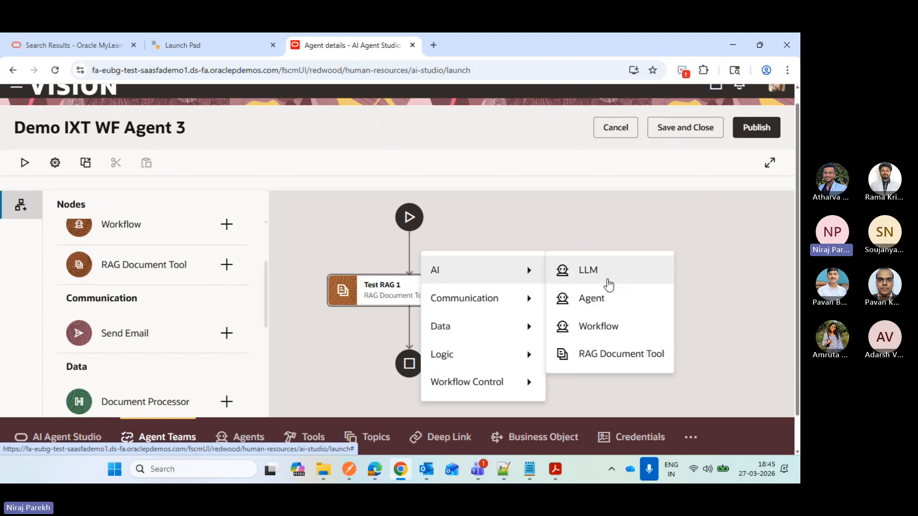
left_click(607, 280)
left_click(264, 176)
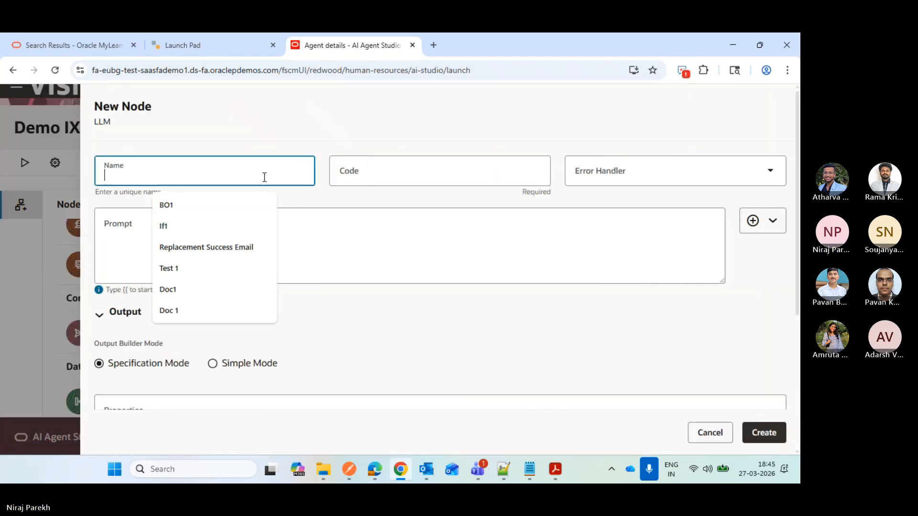
type("Test LLM 1")
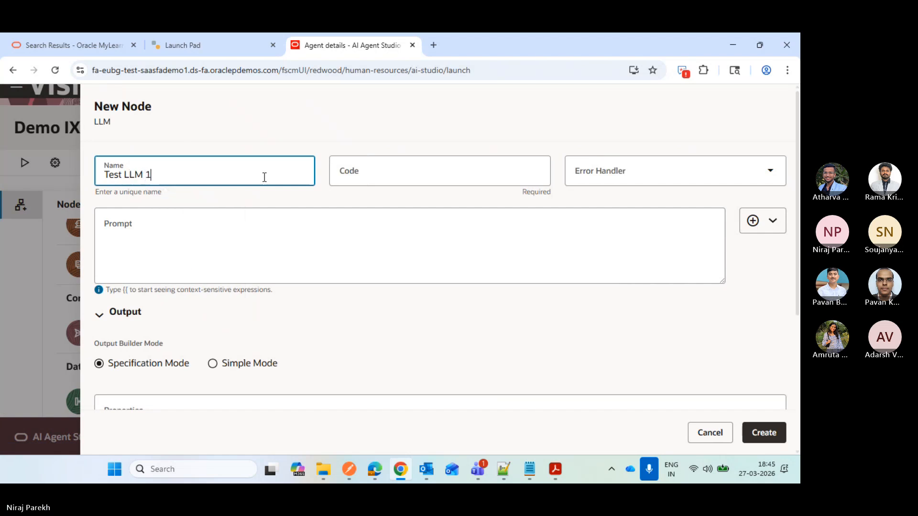
- Begin the LLM node's prompt with "Parse this Output" followed by the context expression for TEST_RAG_1's output value
left_click(273, 225)
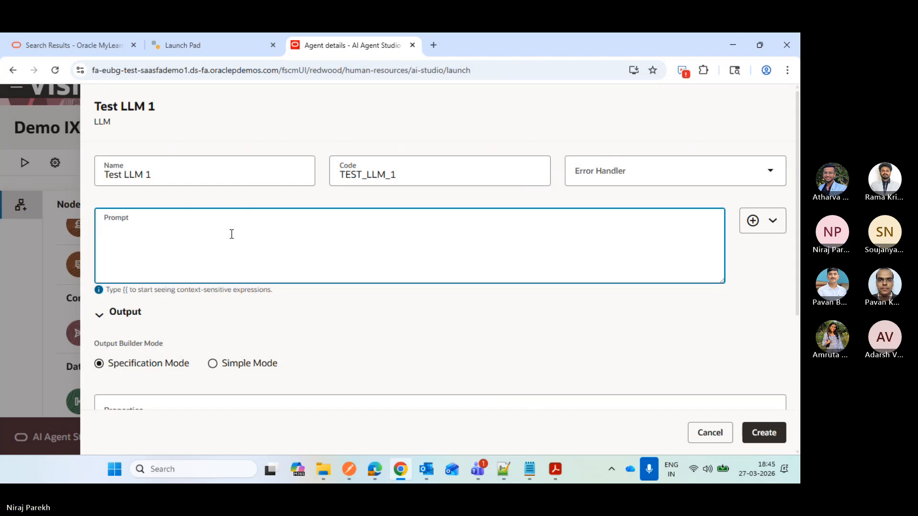
type("Parse ")
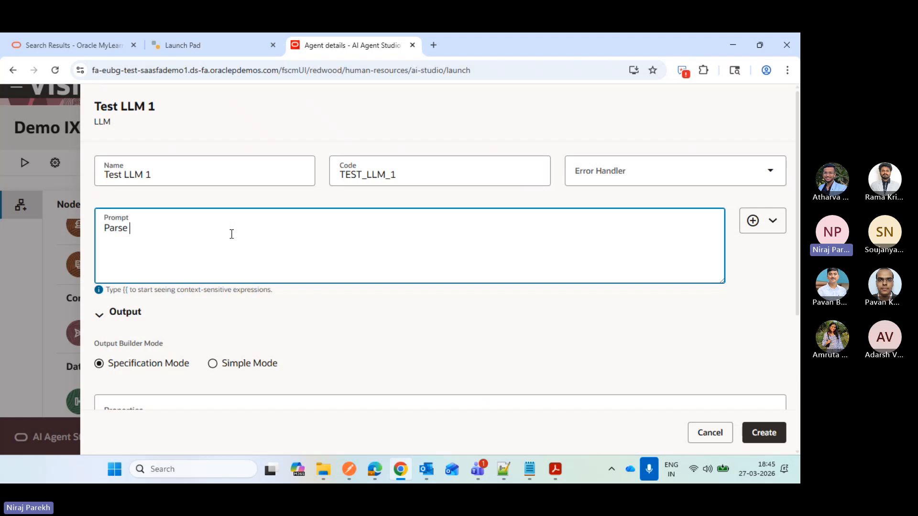
type("this Output")
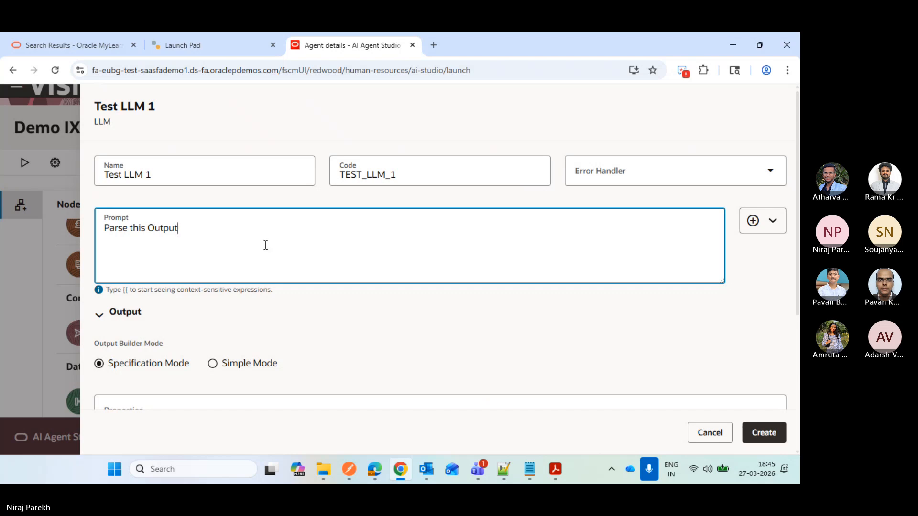
left_click(773, 221)
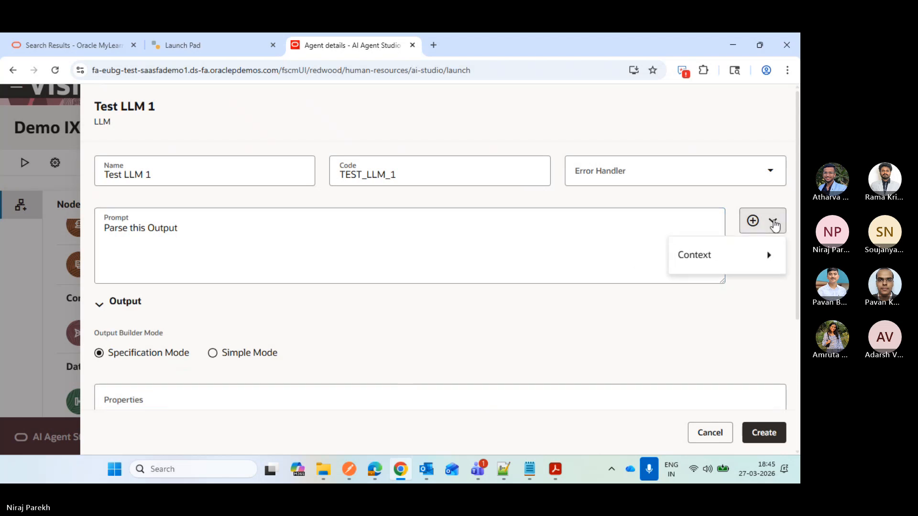
mouse_move(758, 258)
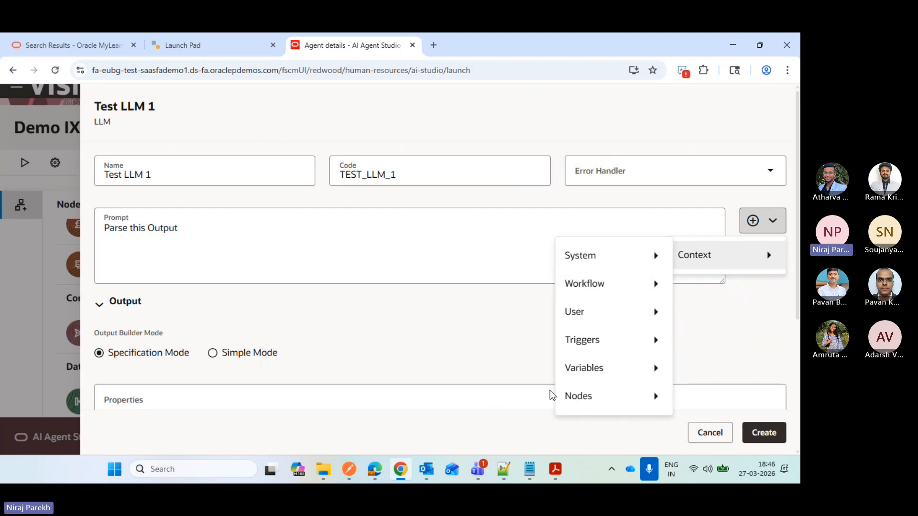
left_click(650, 471)
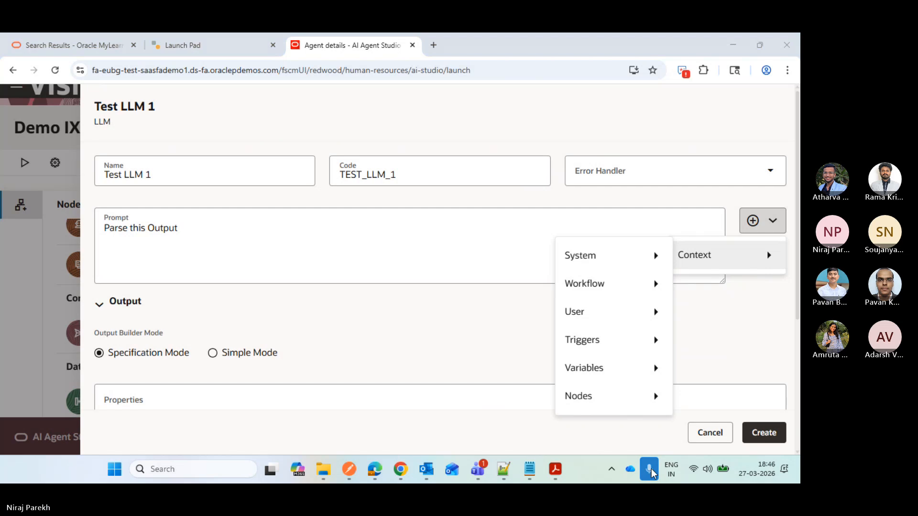
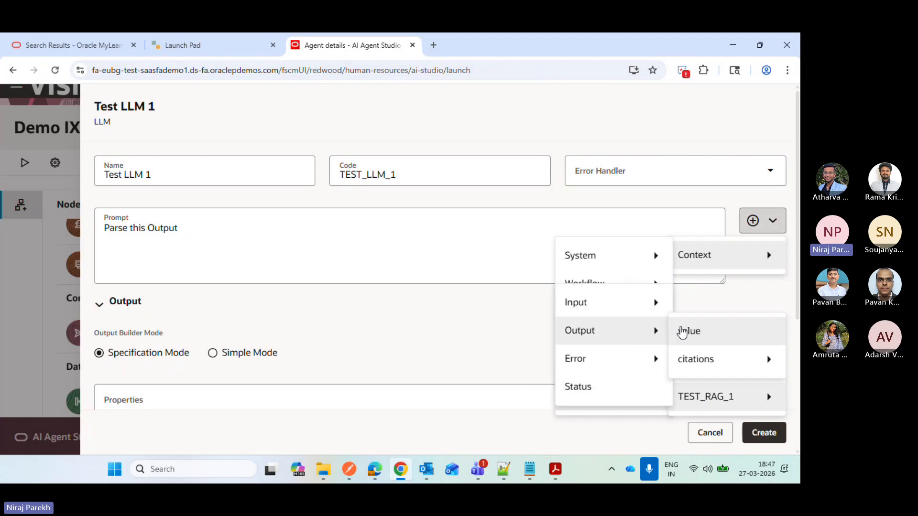
left_click(690, 331)
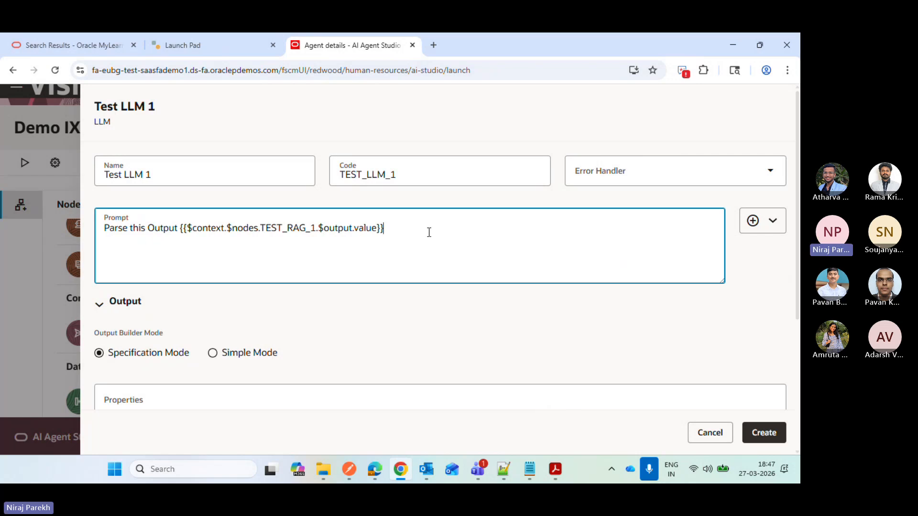
- Extend the prompt with "and provide the accurate ans asked here bu user" and the REST trigger's AskedQuestion input expression
type("and provide the accurate ans ")
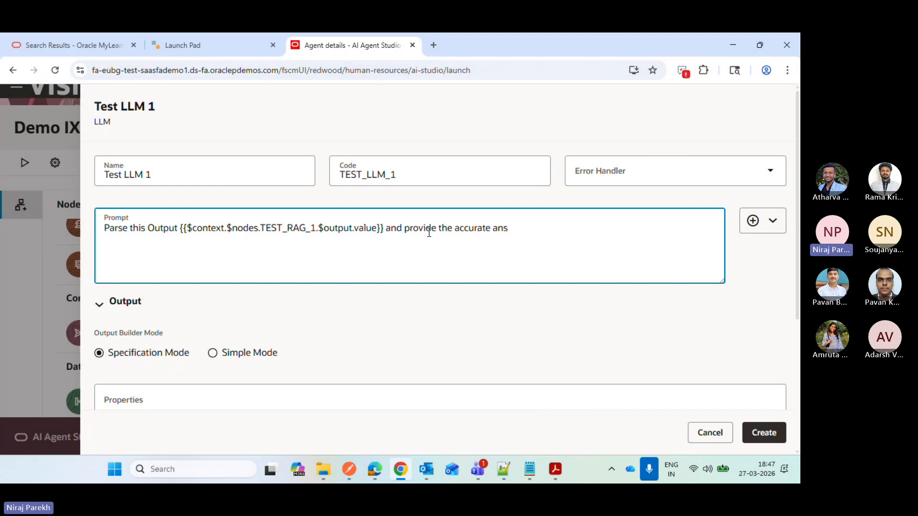
type("a")
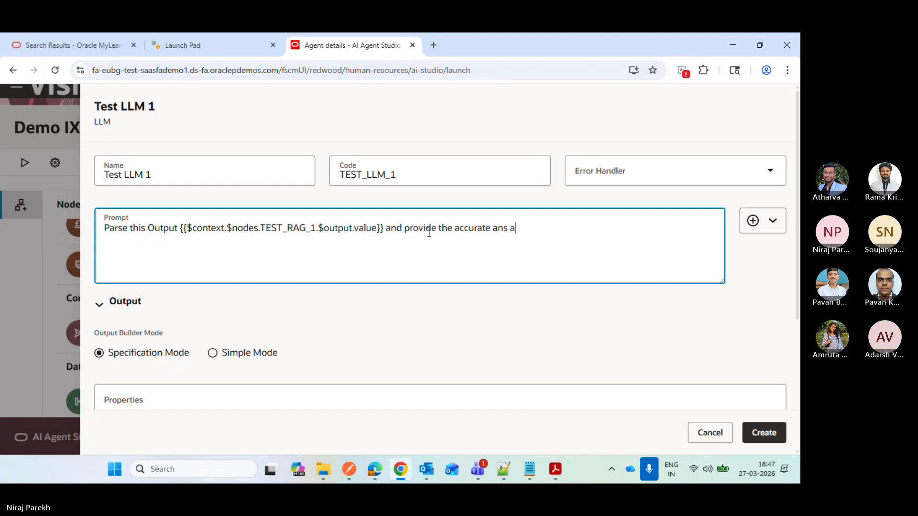
type("sked here bu user")
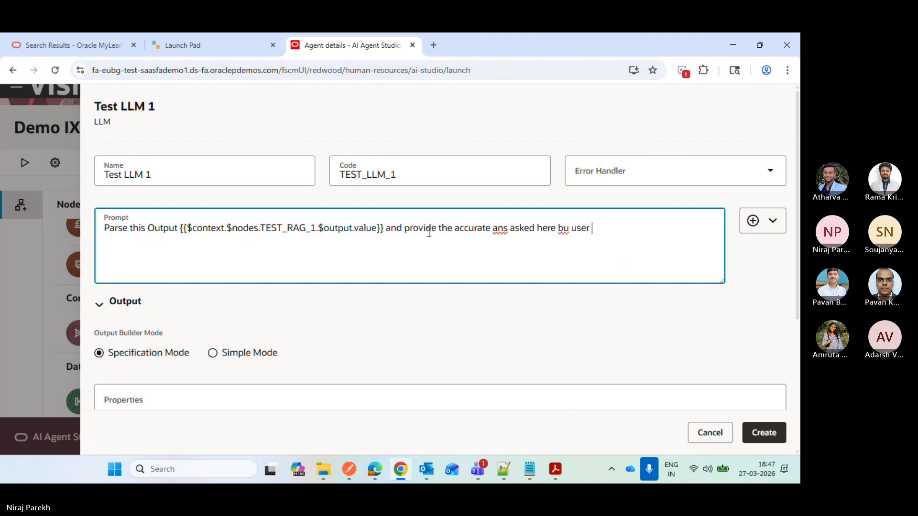
left_click(764, 225)
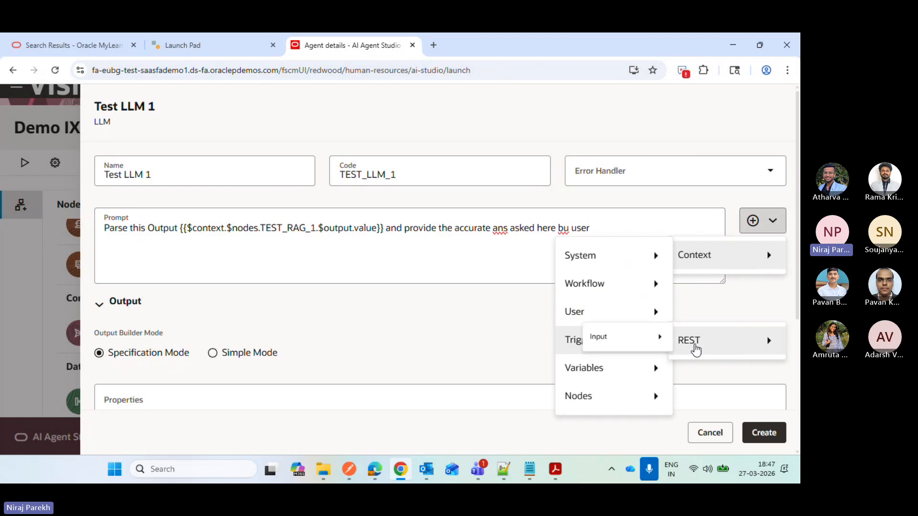
left_click(697, 342)
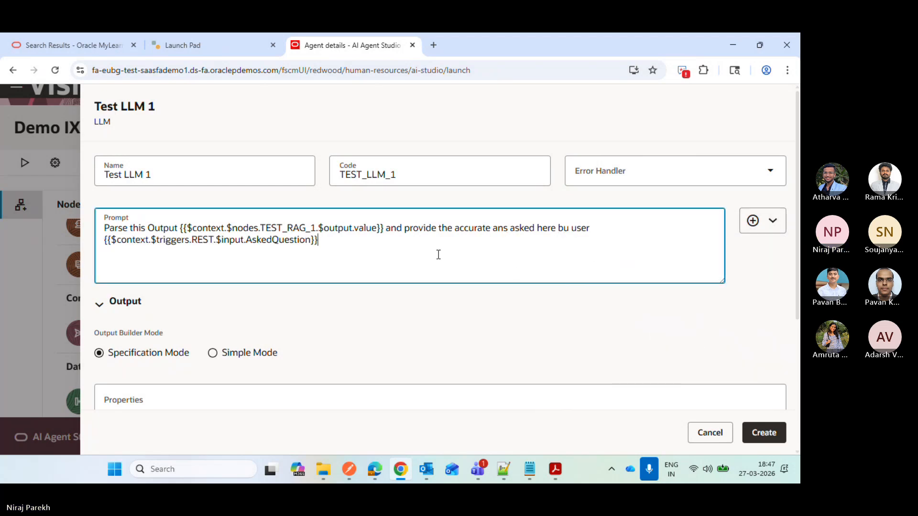
- End the prompt sentence with a period and insert the context expression for TEST_RAG_1's output citations items[0] citedText below it
type(".")
key("Return")
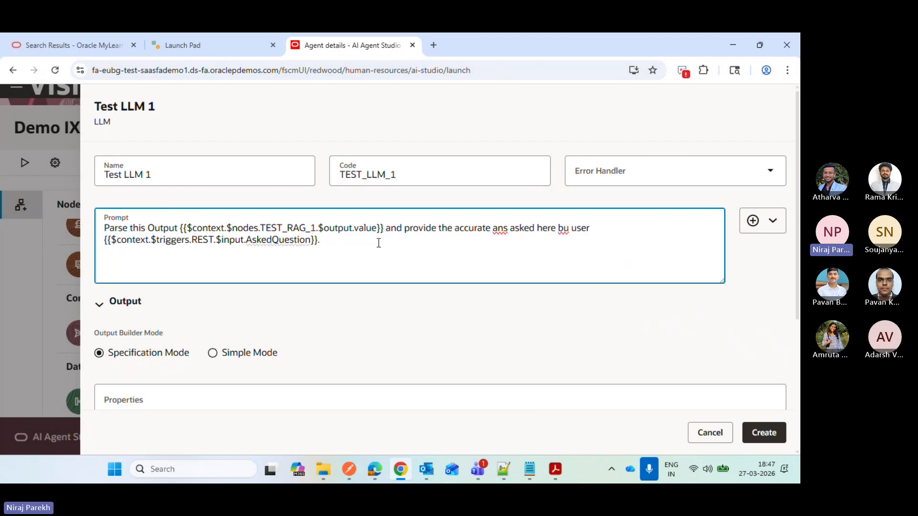
left_click(771, 224)
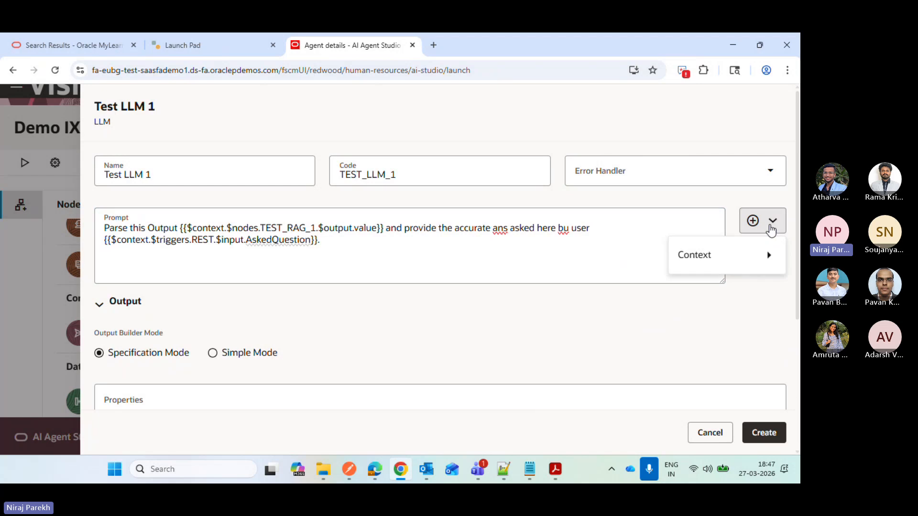
mouse_move(760, 266)
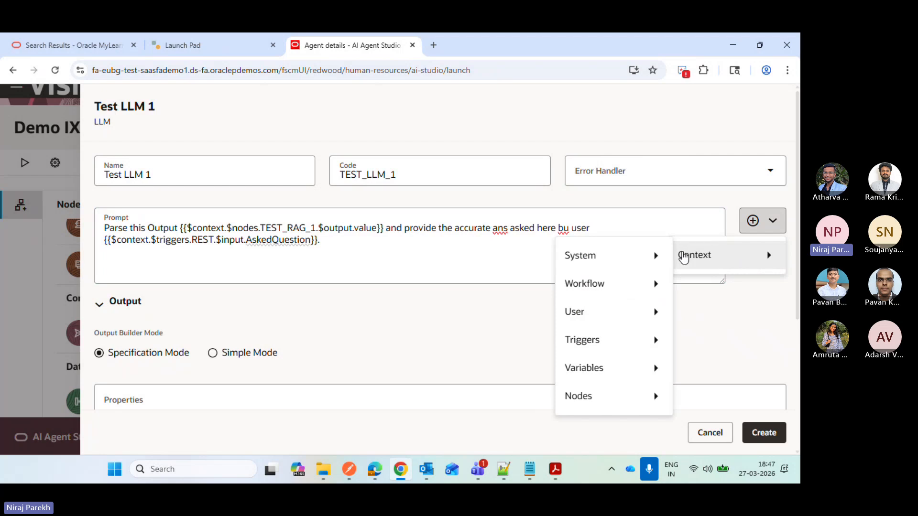
mouse_move(643, 354)
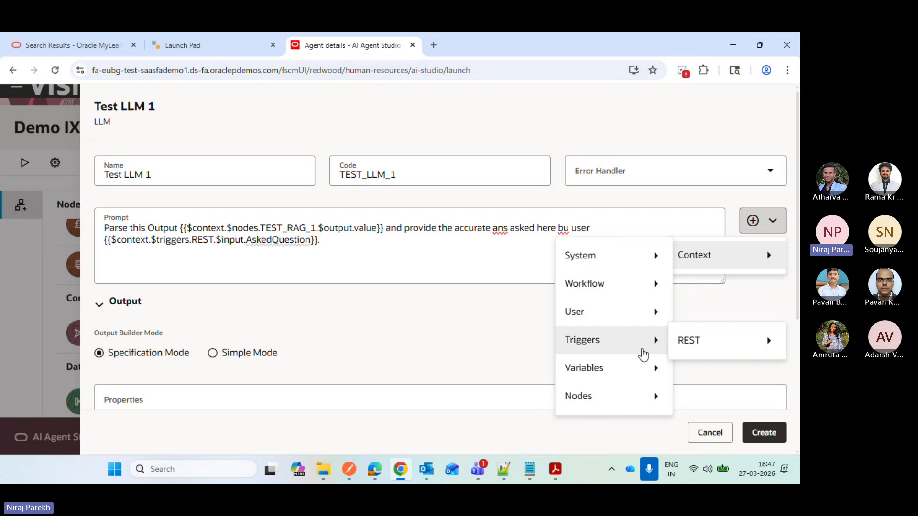
mouse_move(635, 404)
mouse_move(703, 400)
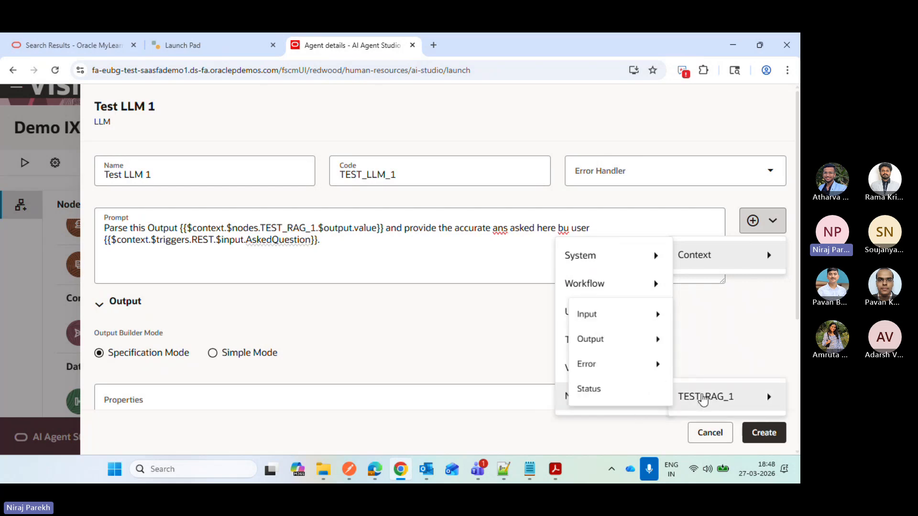
mouse_move(622, 331)
mouse_move(710, 374)
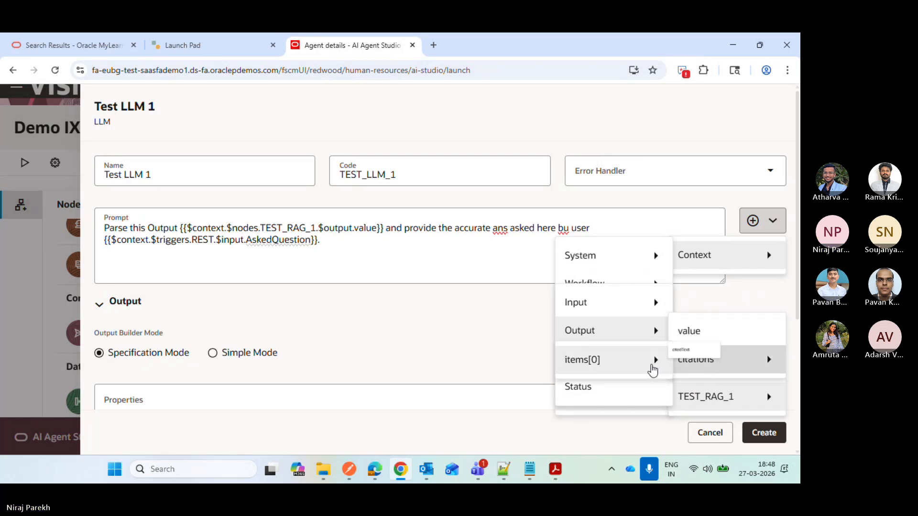
mouse_move(650, 370)
left_click(703, 361)
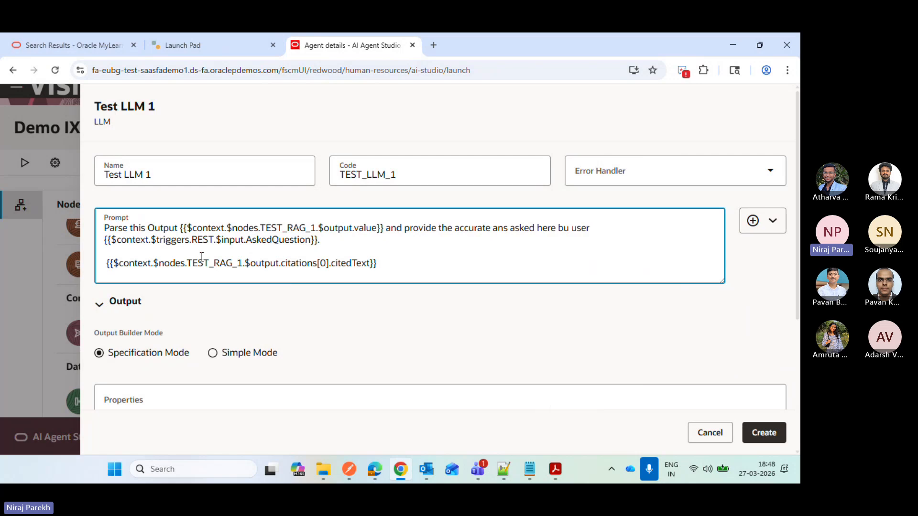
- Add the heading "#Citation" on its own line above the citedText expression in the prompt
left_click(341, 244)
key("Return")
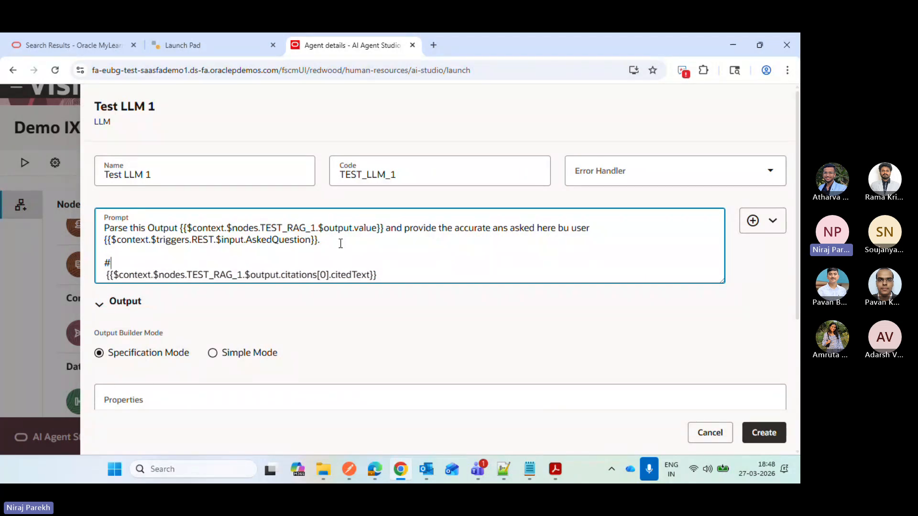
type("#Cite")
type("on")
- Add the closing prompt line "Do include couple of citations in final output." and create the LLM node
key("Return")
key("Return")
type("D")
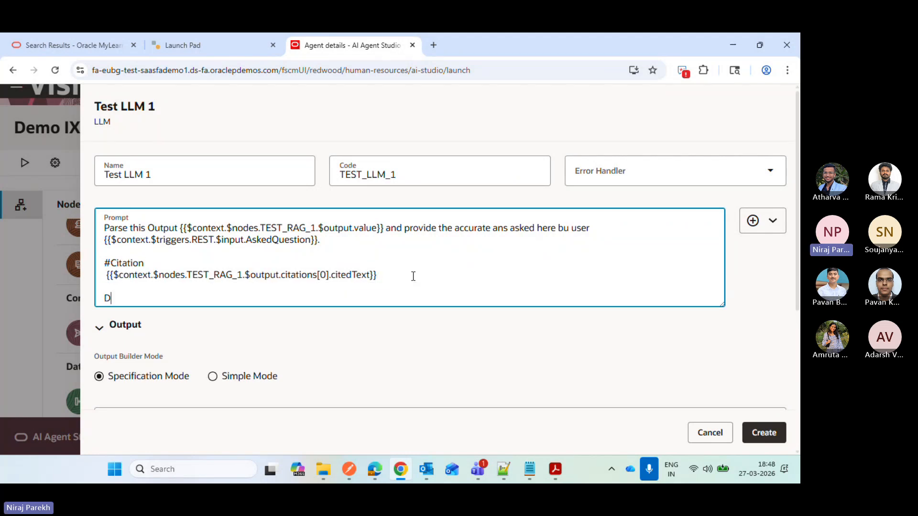
type("o include c")
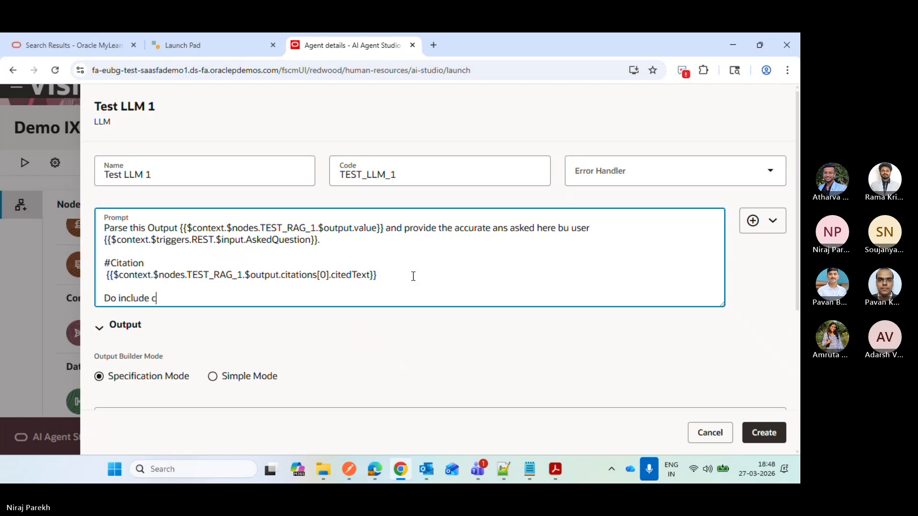
type("ouple of citations i")
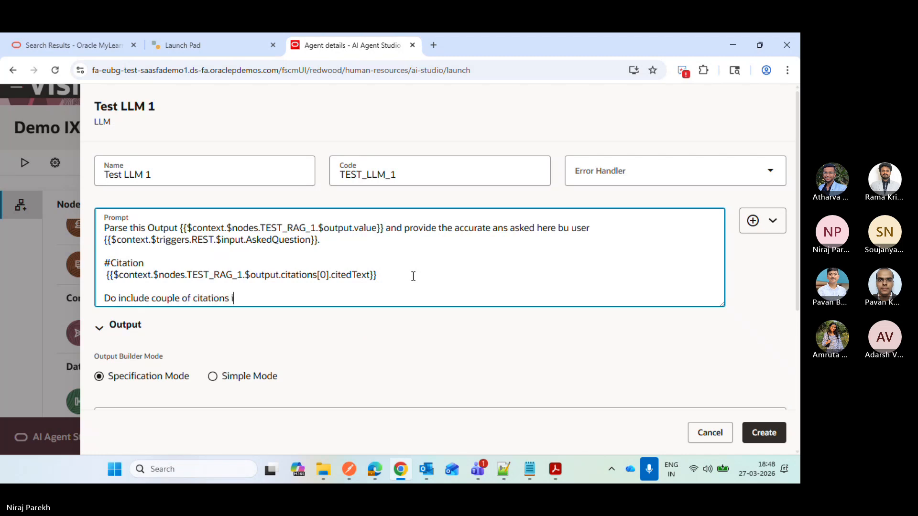
type("n final output.")
left_click(602, 363)
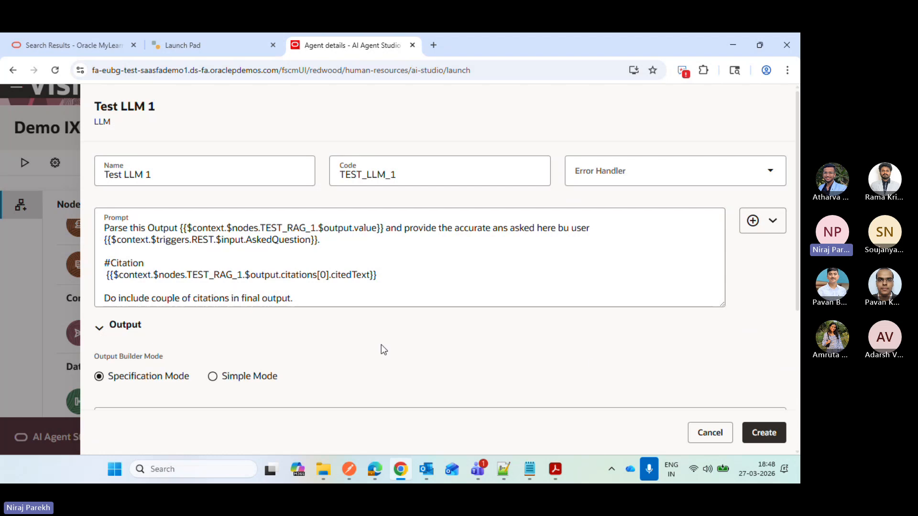
left_click(762, 434)
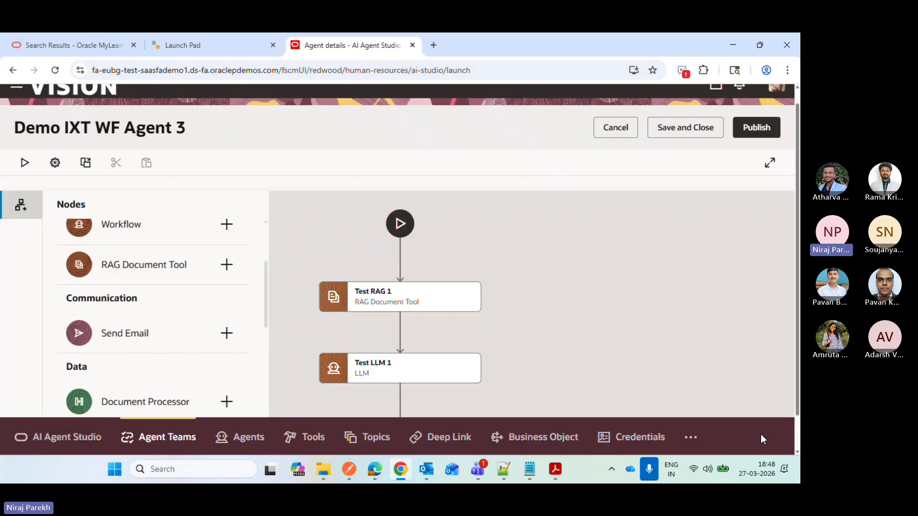
- Check which document tool the Test RAG 1 node uses, and close its details without changes
left_click_drag(525, 326, 559, 298)
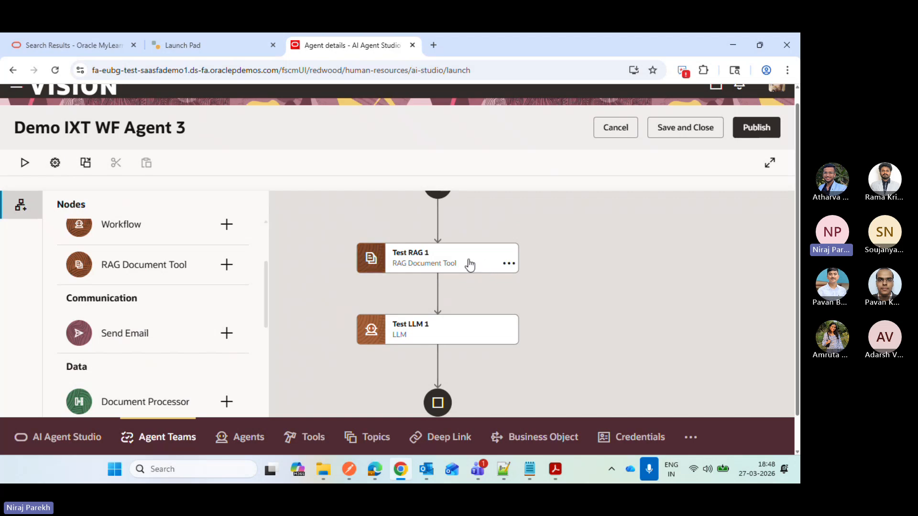
mouse_move(496, 341)
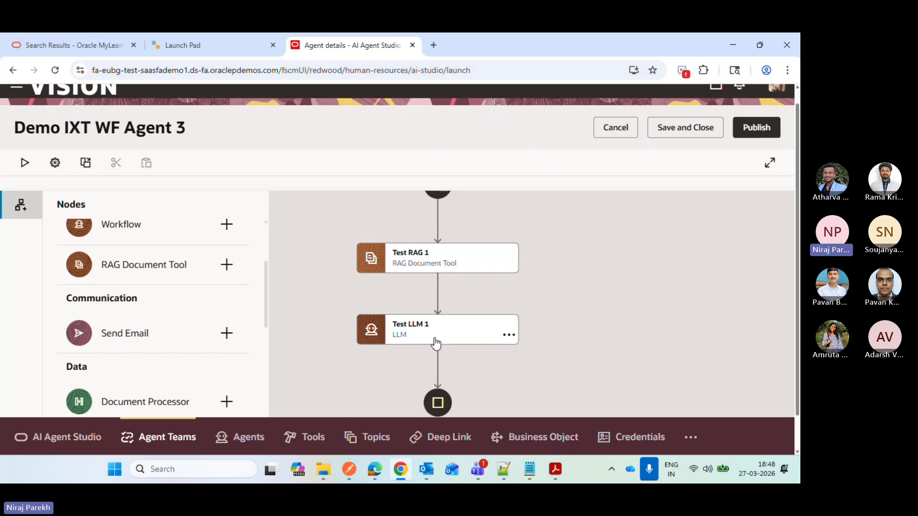
left_click_drag(418, 350, 412, 313)
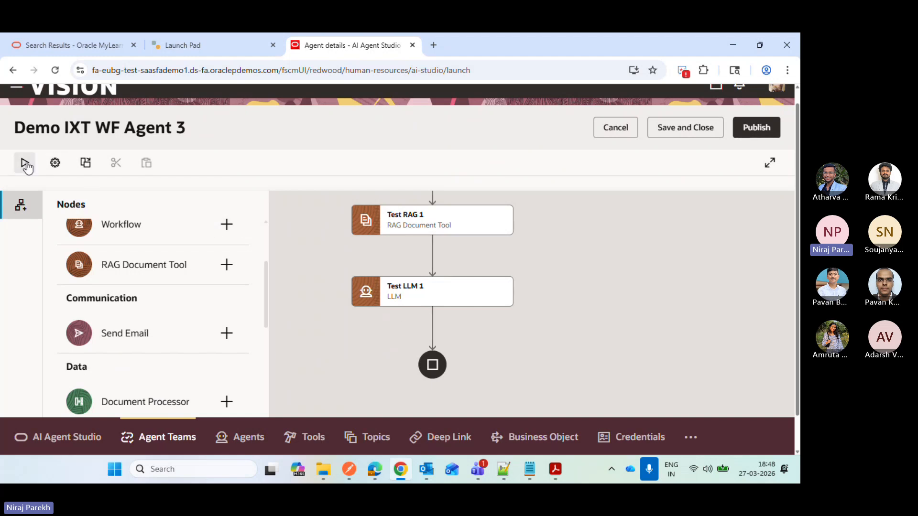
left_click(503, 226)
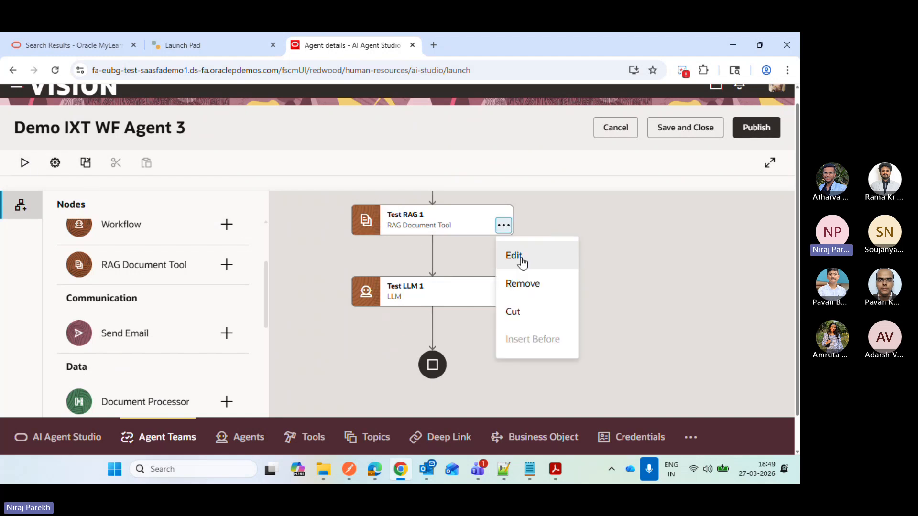
left_click(515, 257)
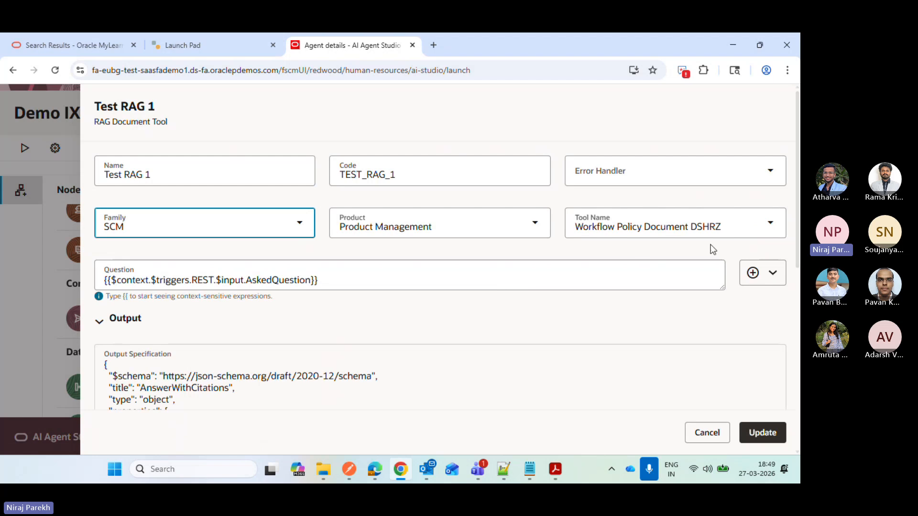
left_click(707, 432)
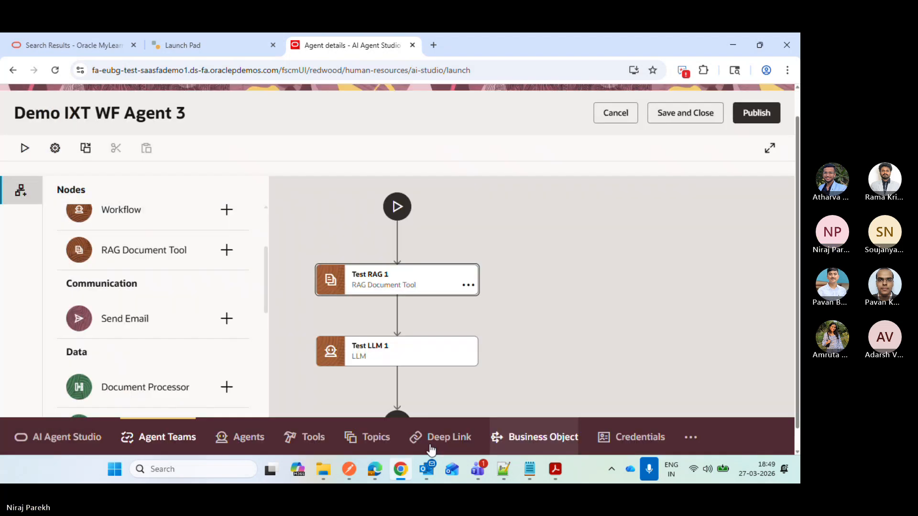
- Search the Tools Library for "workflow policy"
left_click(313, 437)
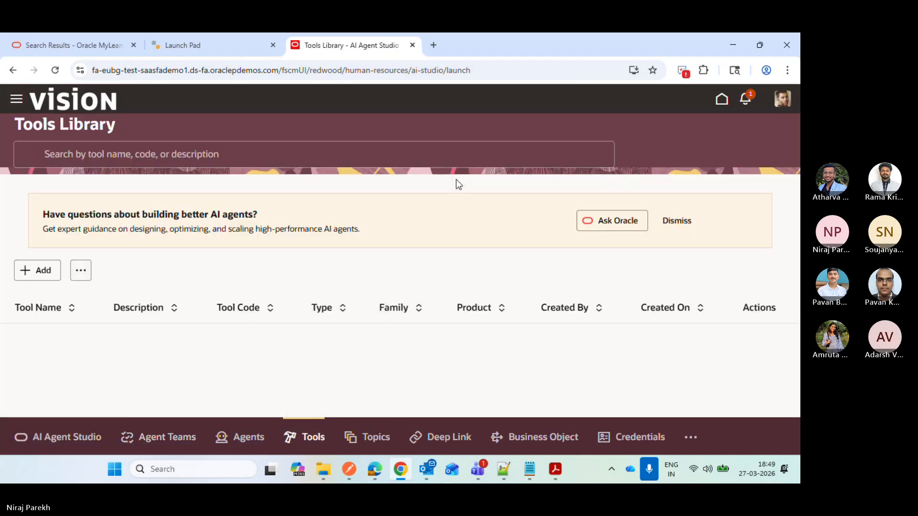
left_click(441, 169)
type("wo")
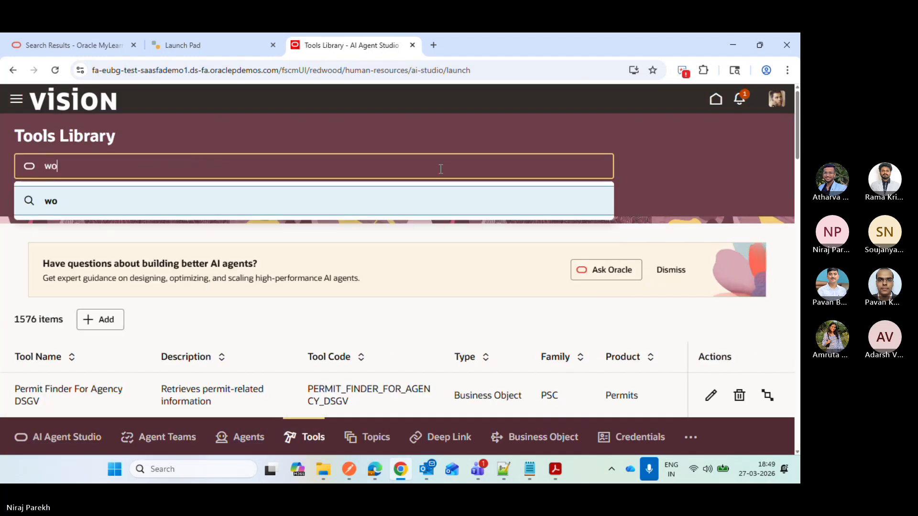
type("rkflow poli")
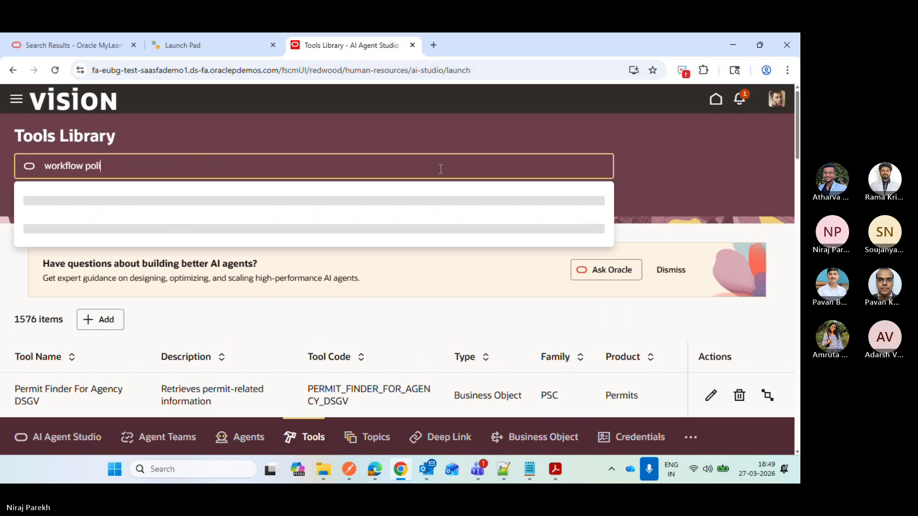
type("cy")
key("Return")
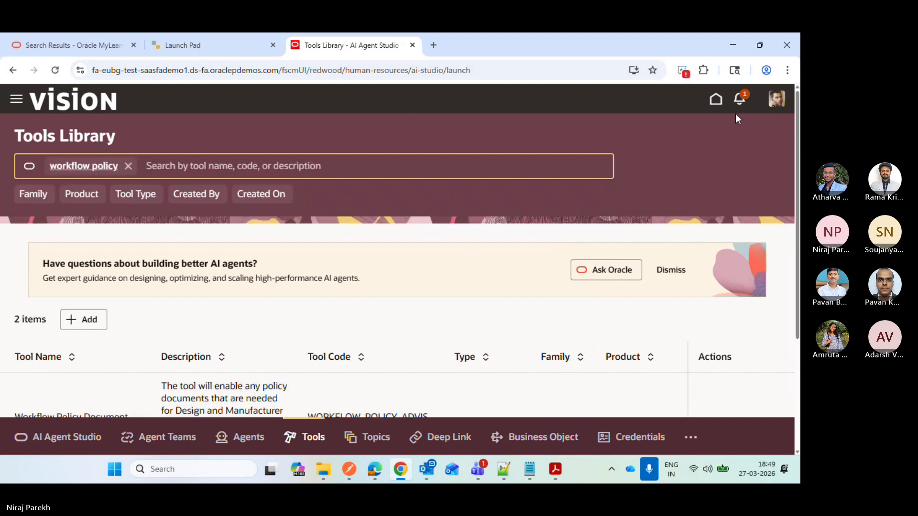
- Inspect the documents attached to the Workflow Policy Document DSHRZ tool and return to the agent team's workflow without saving
scroll(761, 239, "down", 3)
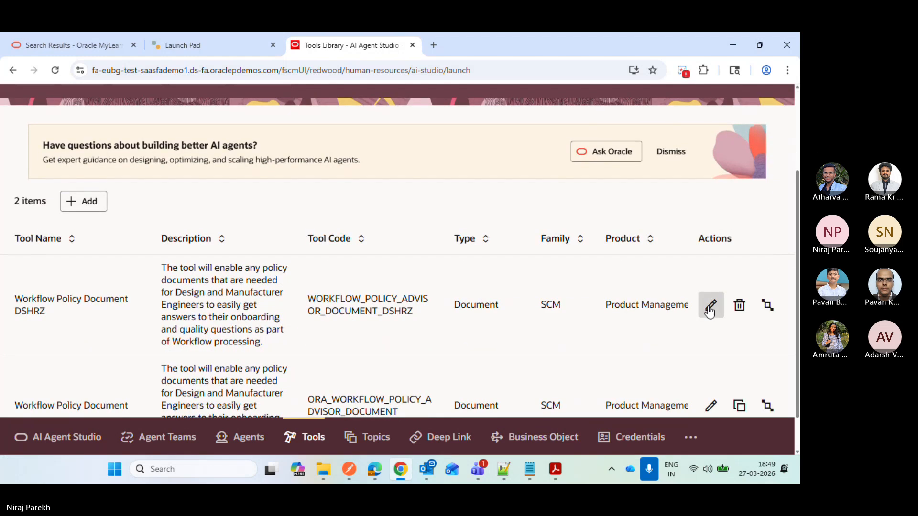
left_click(711, 307)
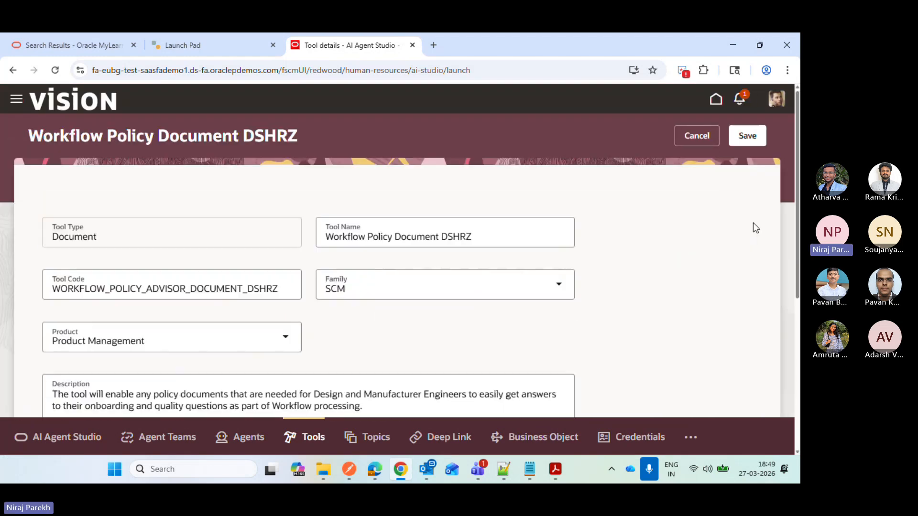
scroll(755, 226, "down", 5)
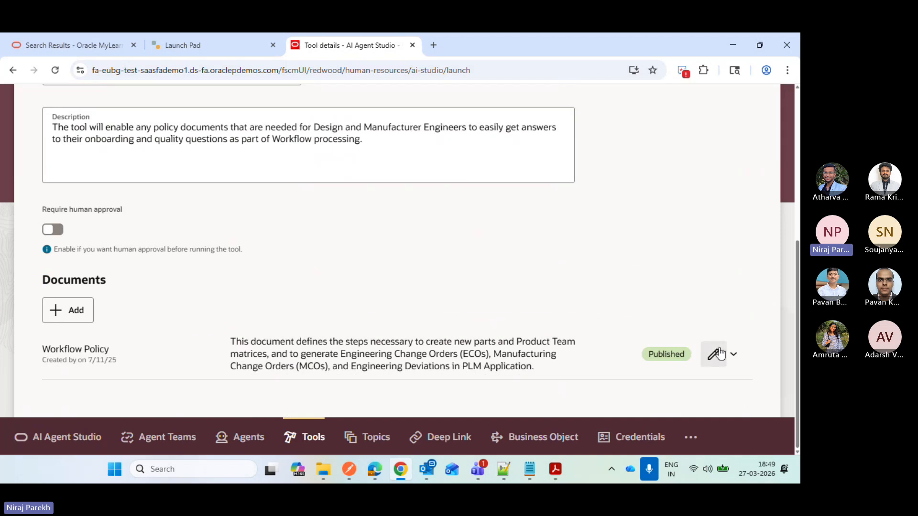
left_click_drag(794, 302, 681, 105)
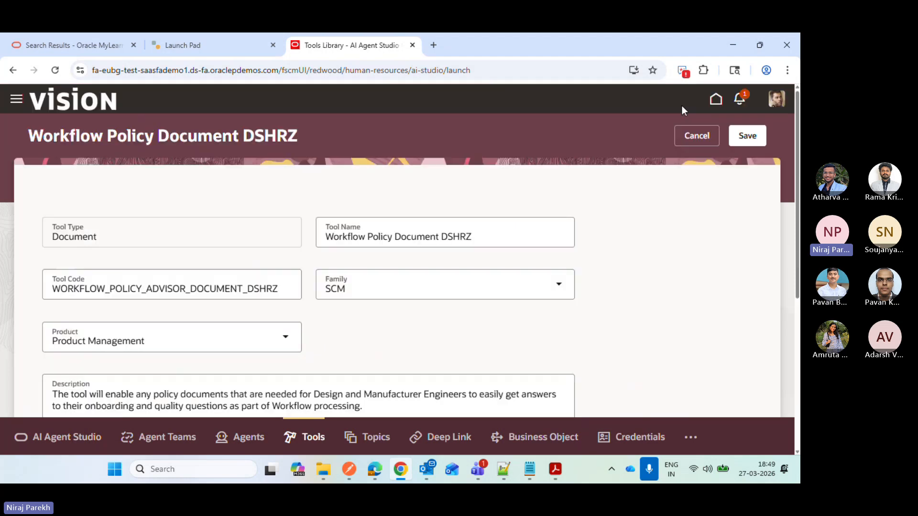
left_click(693, 136)
left_click(187, 439)
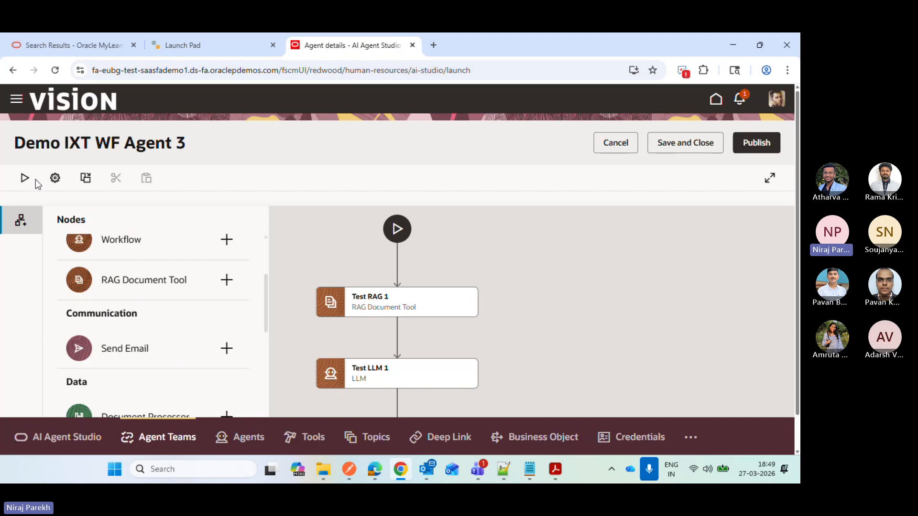
- Open a test run of the workflow and set its trigger type to Rest
left_click(25, 178)
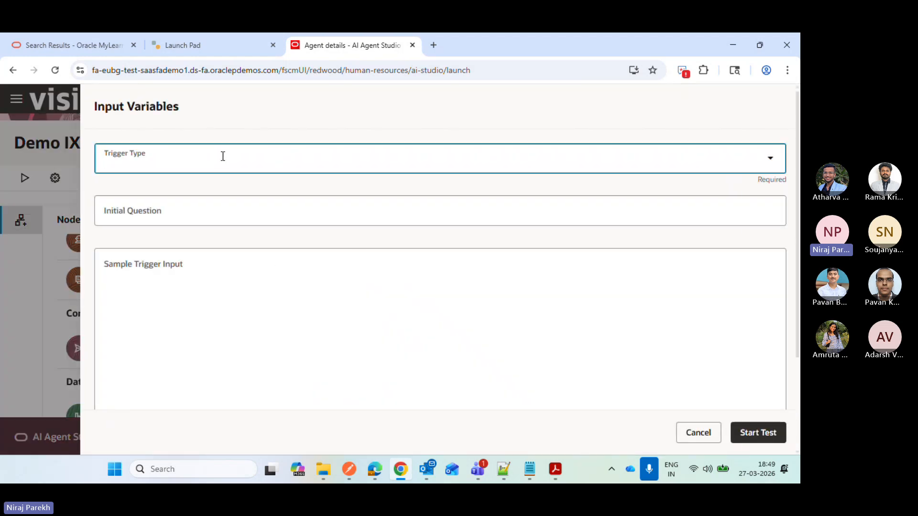
left_click(223, 157)
left_click(217, 204)
- Set the AskedQuestion value in the sample trigger input to "What notifications will be sent during approval process?" and start the test
left_click(266, 284)
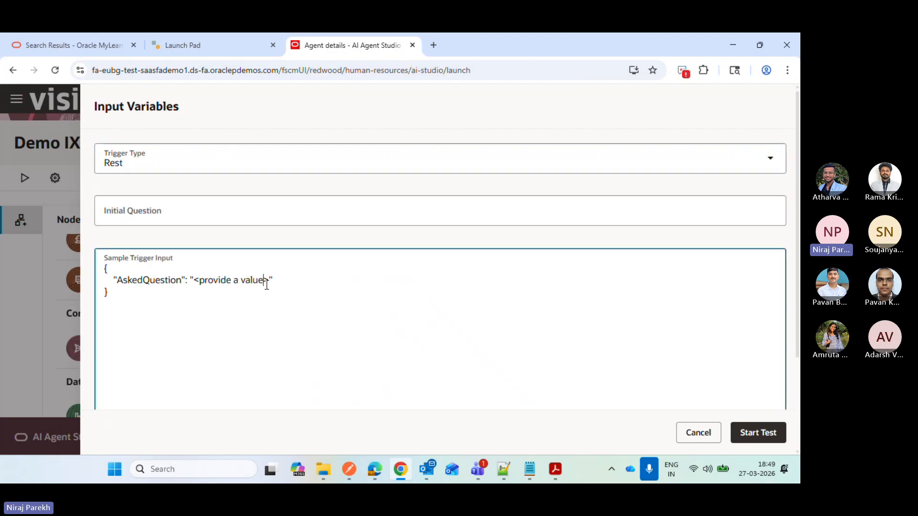
key("BackSpace")
key("BackSpace")
key("BackSpace")
key("BackSpace")
key("BackSpace")
key("BackSpace")
key("BackSpace")
key("BackSpace")
key("BackSpace")
key("BackSpace")
key("BackSpace")
key("BackSpace")
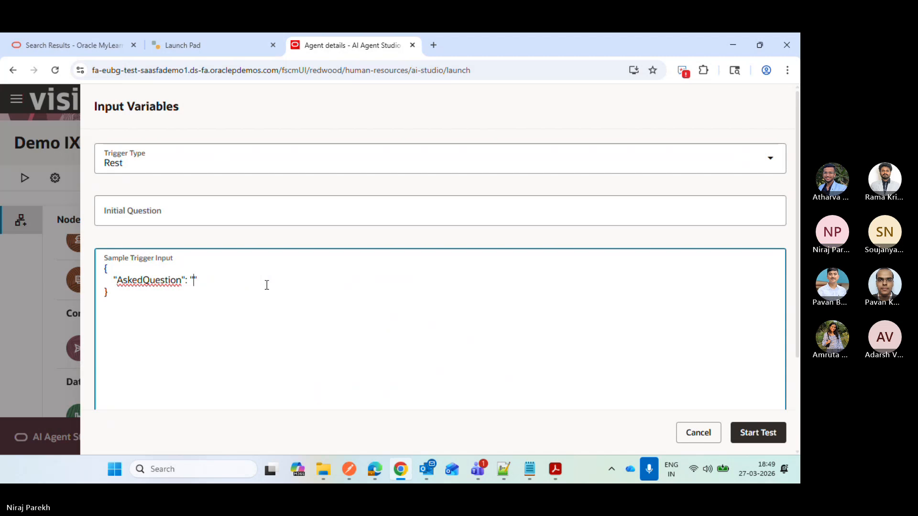
type("Wha")
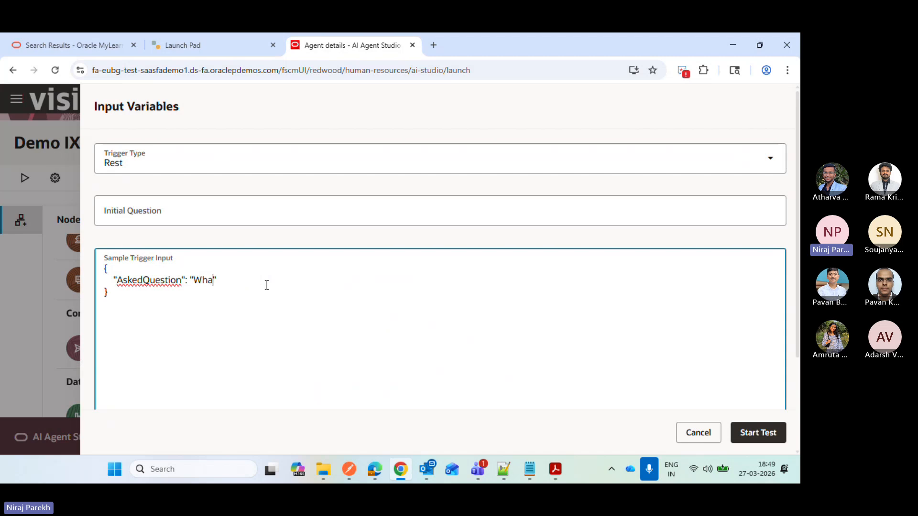
type("t notificat")
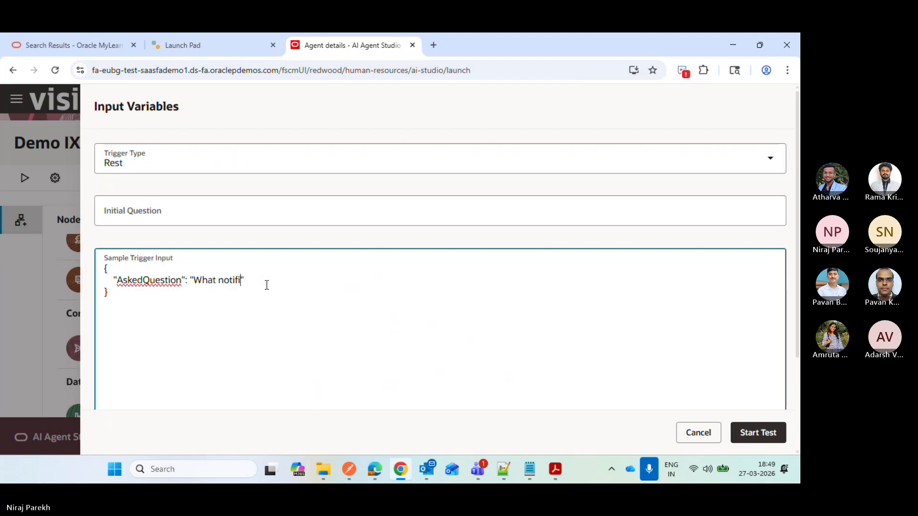
type("ions")
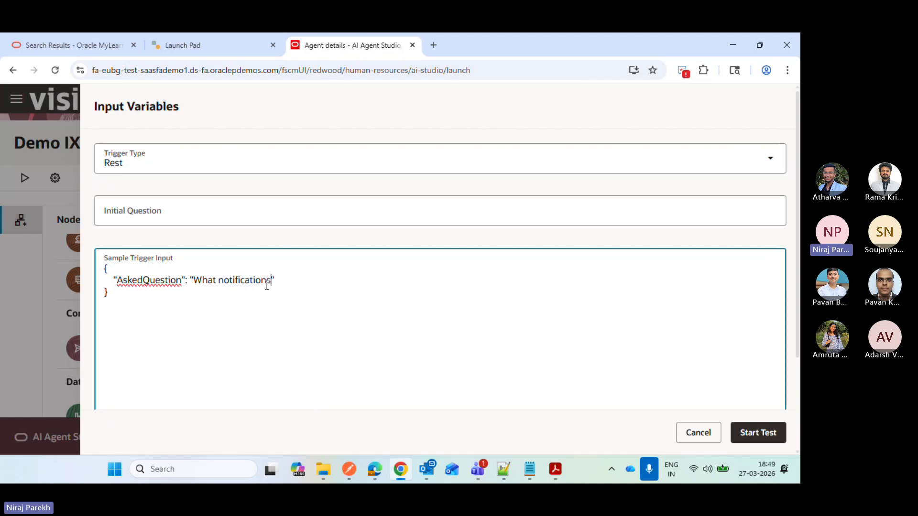
type(" will be ")
type("sent ")
type("during")
type(" approval p")
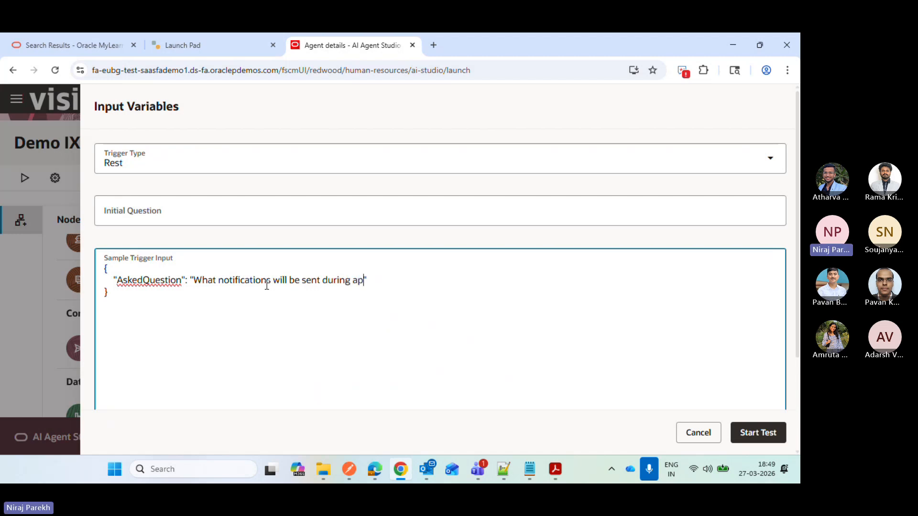
type("rocess?")
left_click(745, 432)
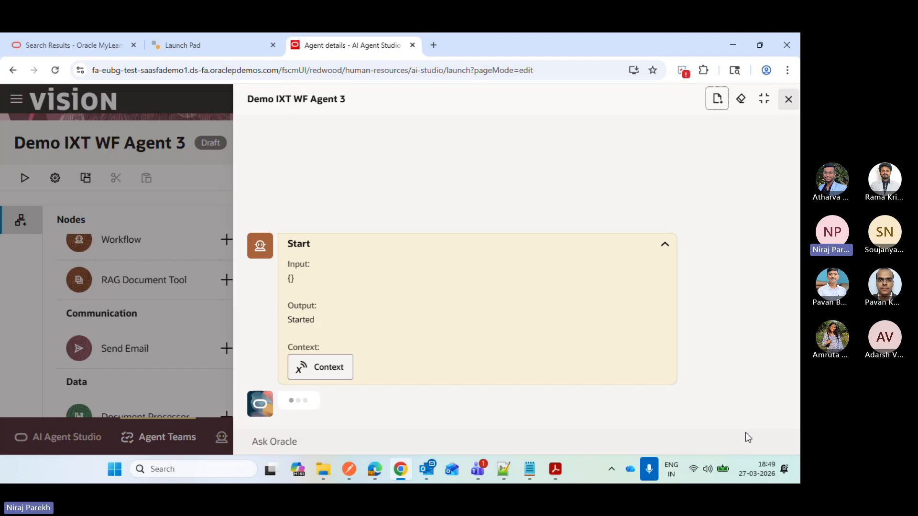
- Collapse the Start node's details and review the outputs of the Test RAG 1 and Test LLM 1 nodes
left_click(666, 245)
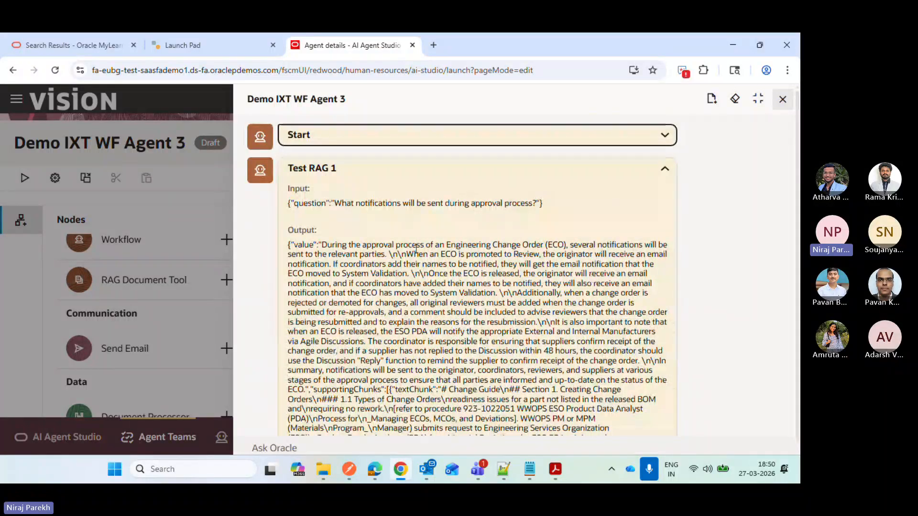
left_click_drag(331, 246, 518, 423)
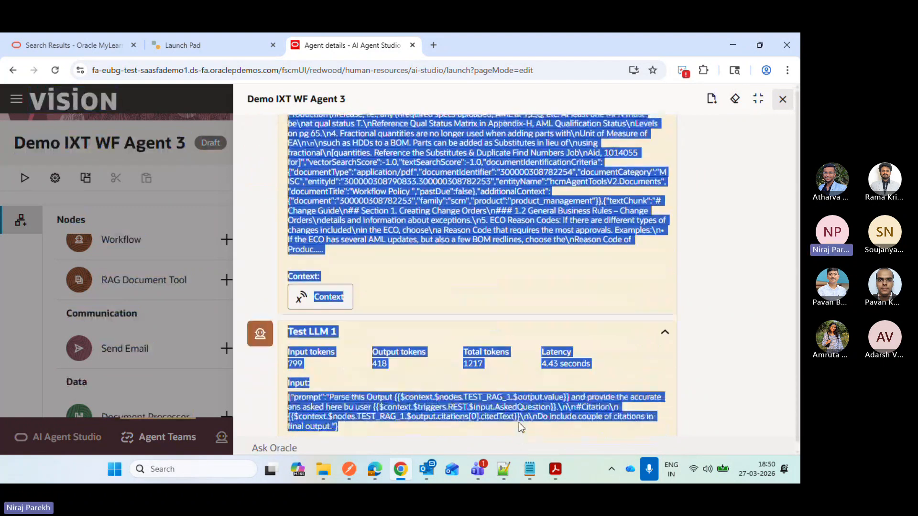
left_click(536, 422)
scroll(535, 423, "down", 10)
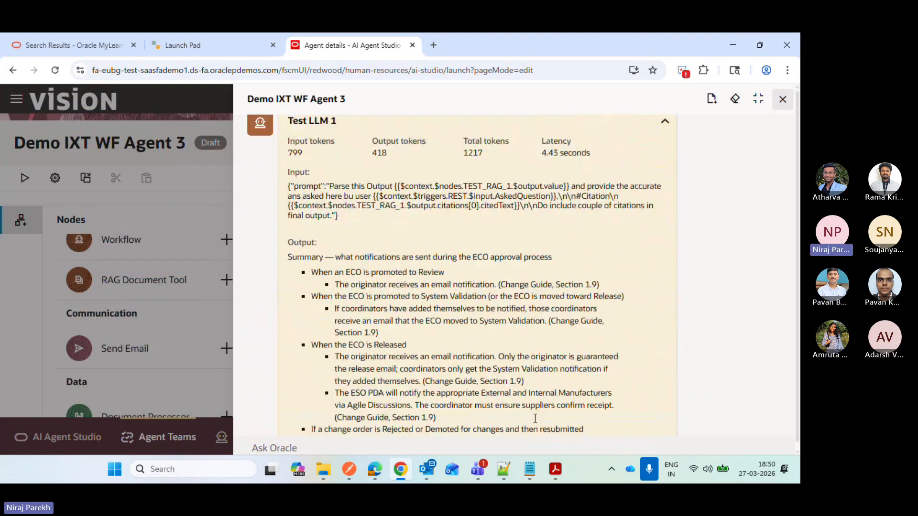
scroll(535, 419, "down", 8)
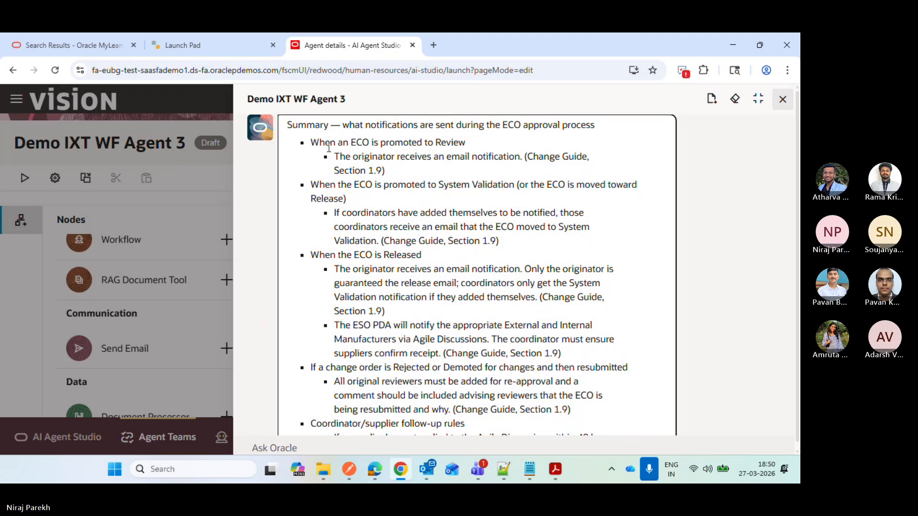
- Examine the Change Guide section citations throughout the final answer down to its references, and close the test run
left_click_drag(362, 143, 485, 153)
left_click(434, 173)
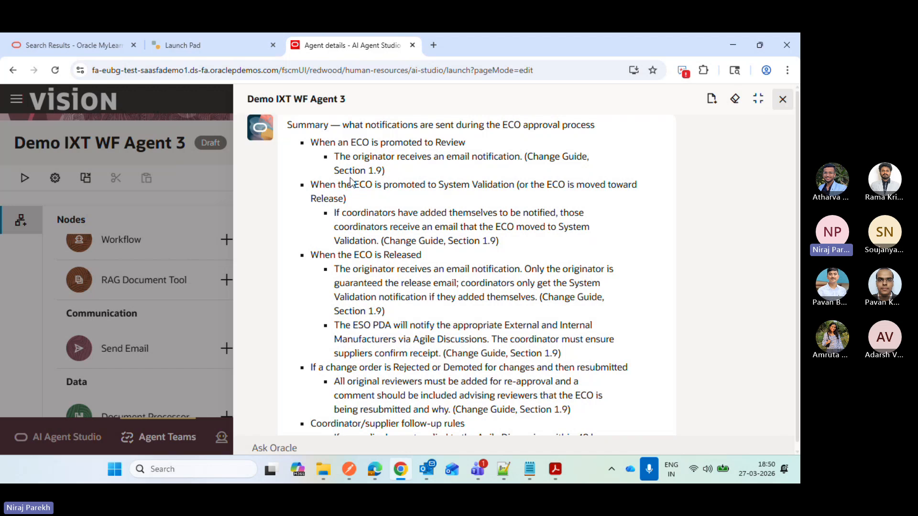
left_click_drag(532, 158, 598, 165)
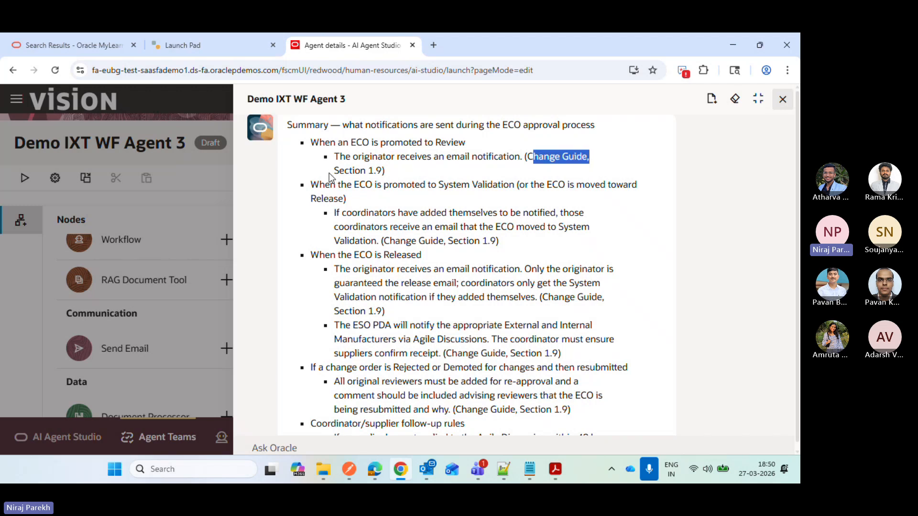
left_click_drag(333, 172, 388, 175)
left_click_drag(309, 142, 425, 174)
left_click(394, 171)
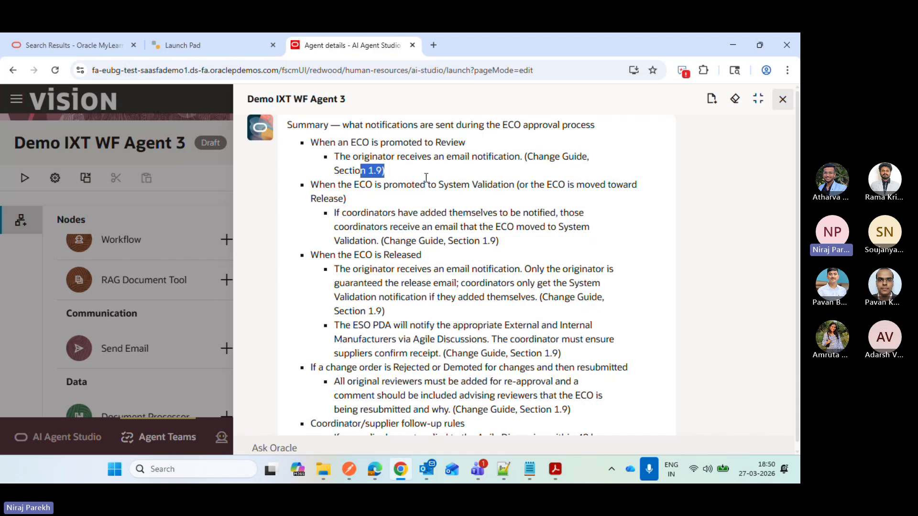
left_click(368, 178)
left_click_drag(441, 353, 586, 352)
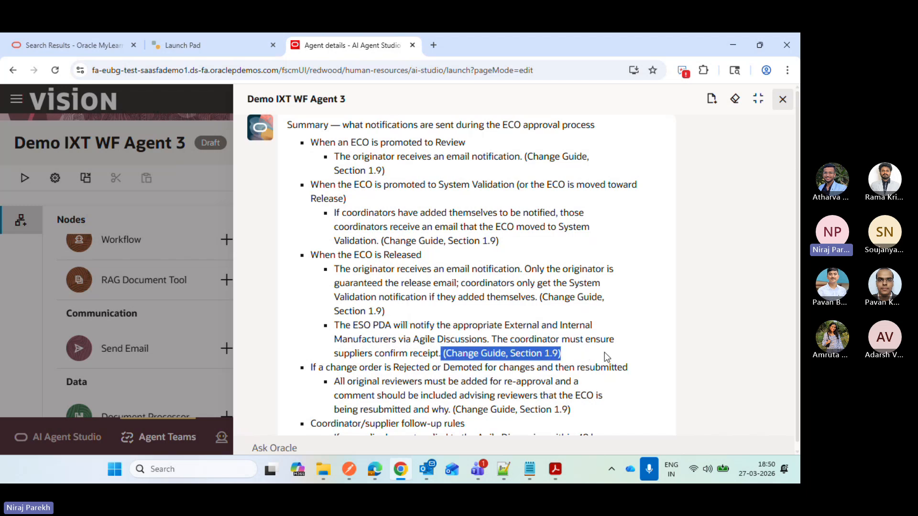
left_click(755, 310)
scroll(757, 312, "down", 4)
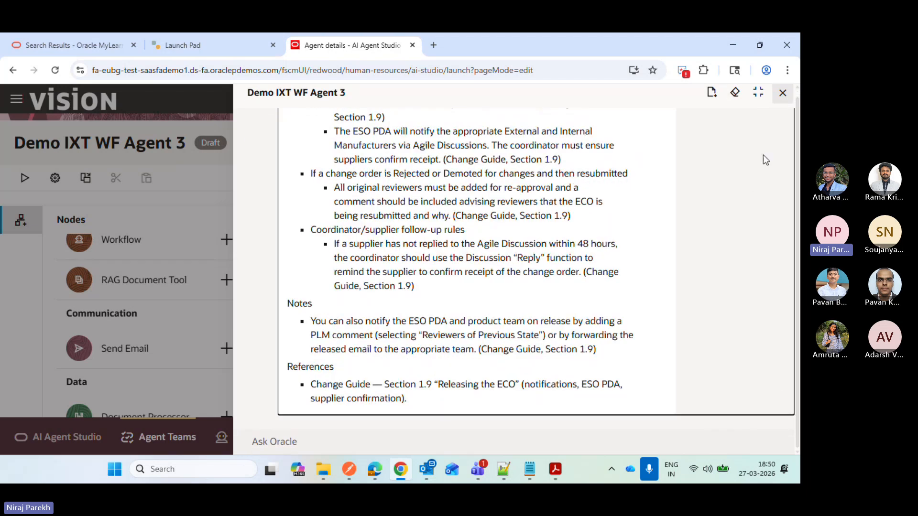
left_click(782, 93)
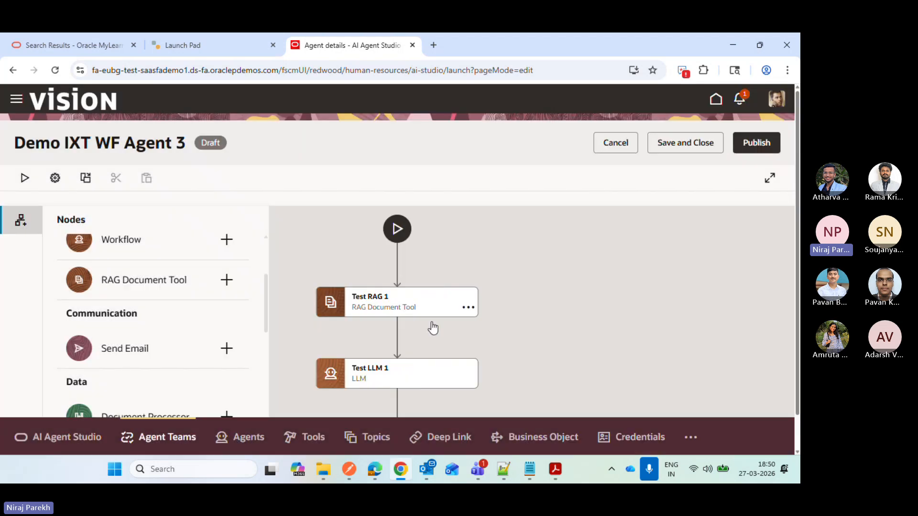
- Review the citation instructions in the Test LLM 1 node's prompt and close the node without changes
left_click(469, 378)
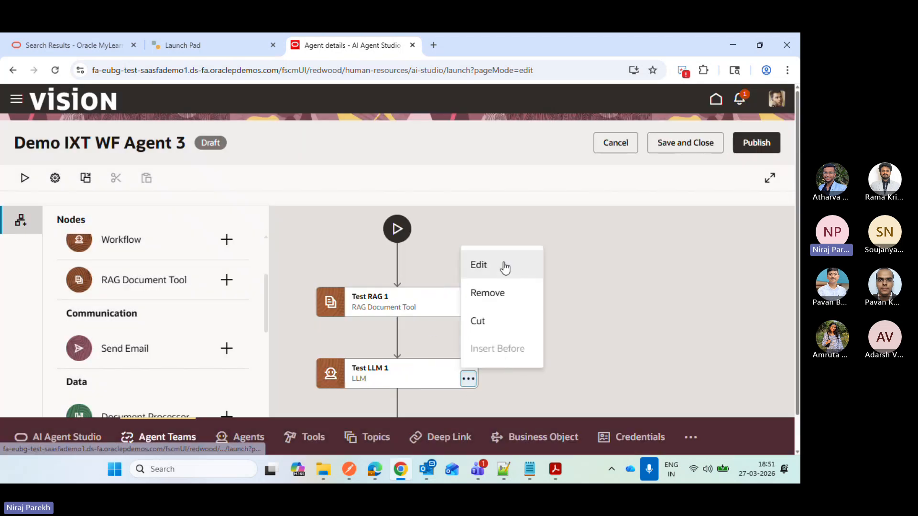
left_click(505, 267)
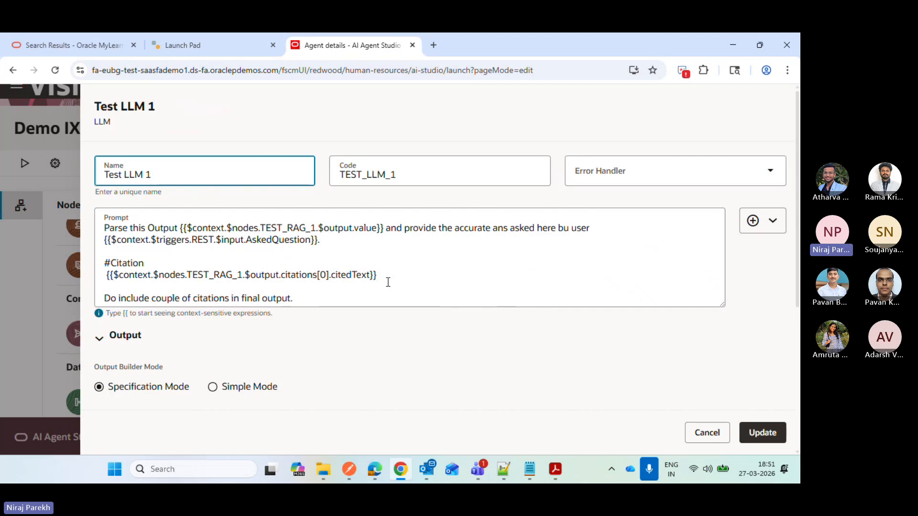
left_click(388, 282)
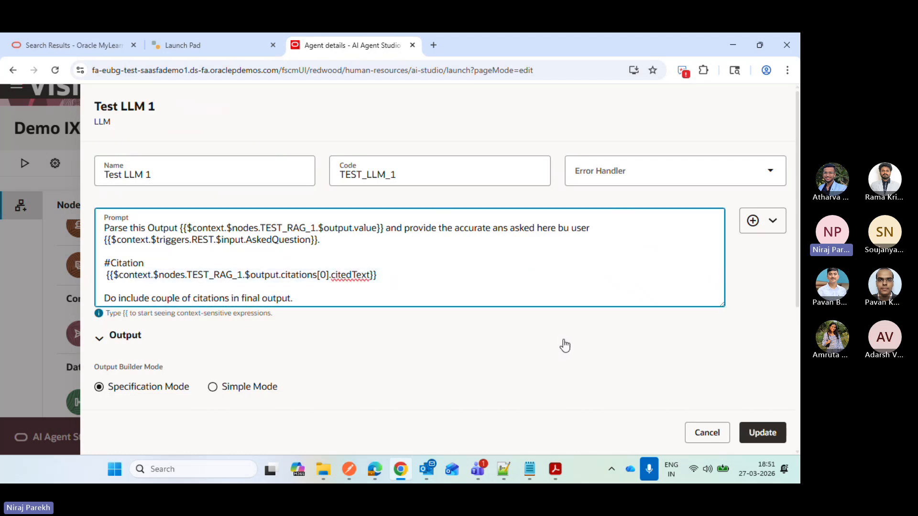
left_click(707, 432)
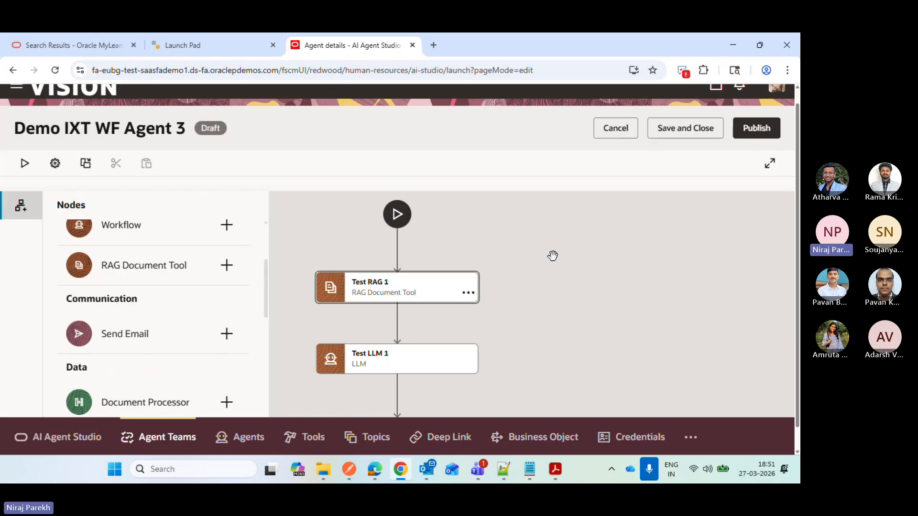